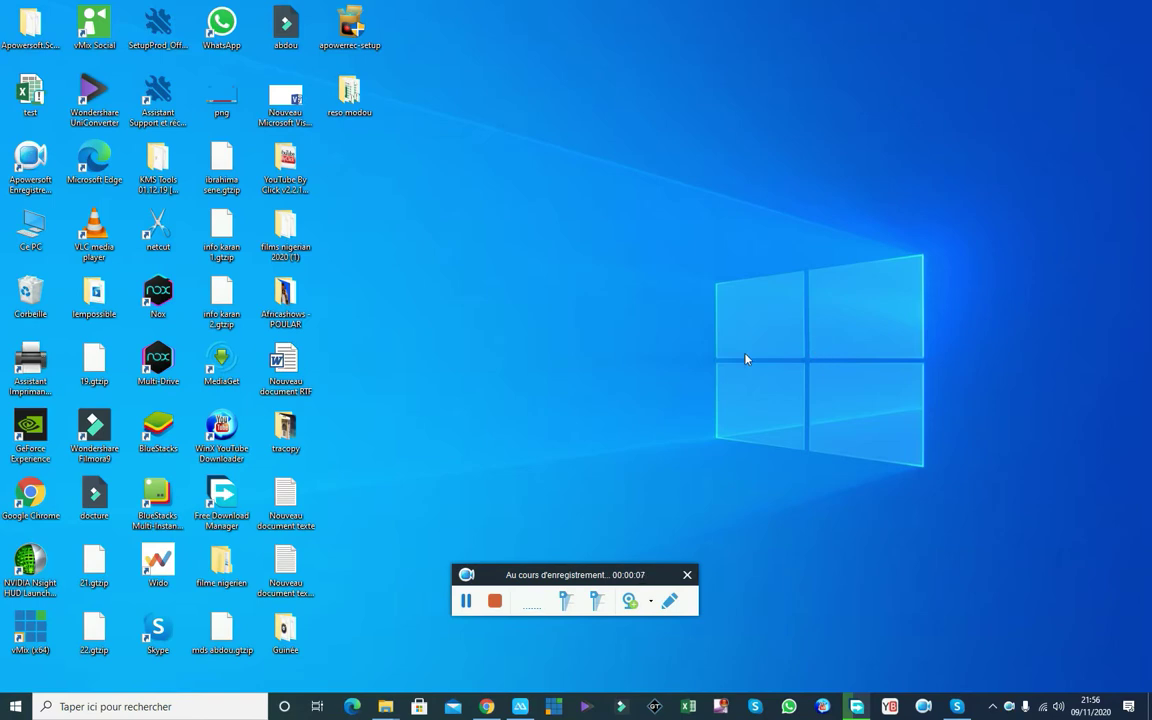
Step: Refresh the Windows desktop several times
right_click(561, 238)
click(601, 276)
right_click(603, 278)
click(644, 317)
right_click(453, 258)
click(510, 298)
right_click(490, 266)
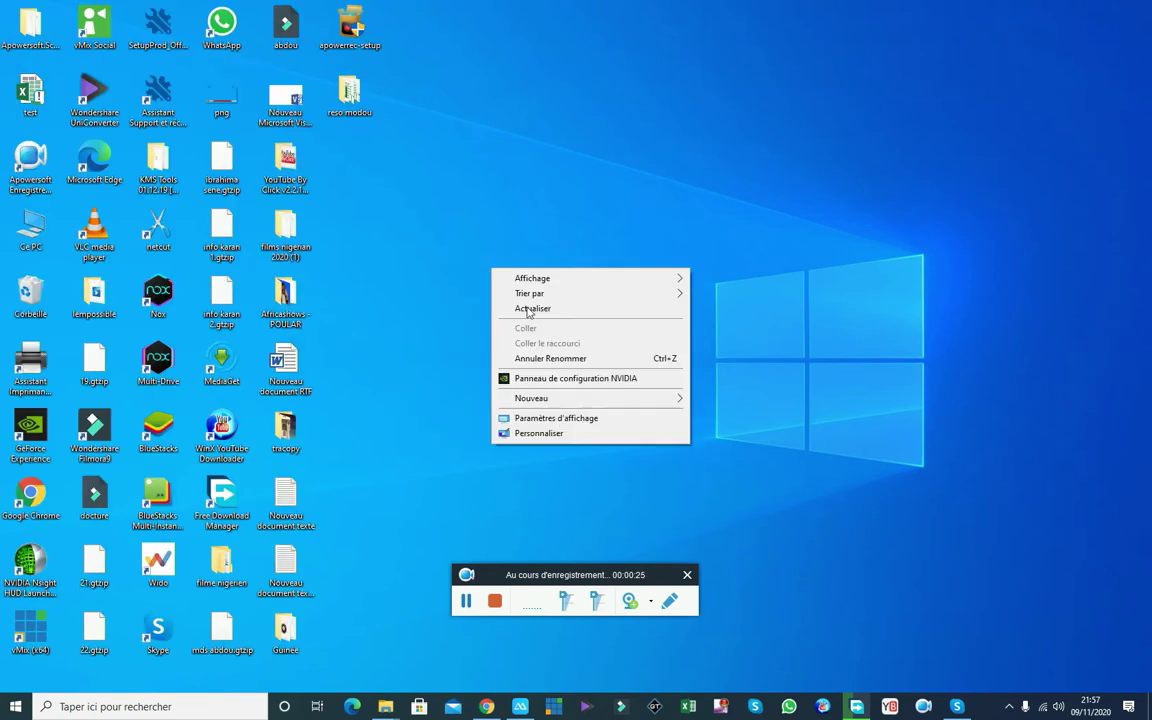
click(553, 308)
right_click(416, 244)
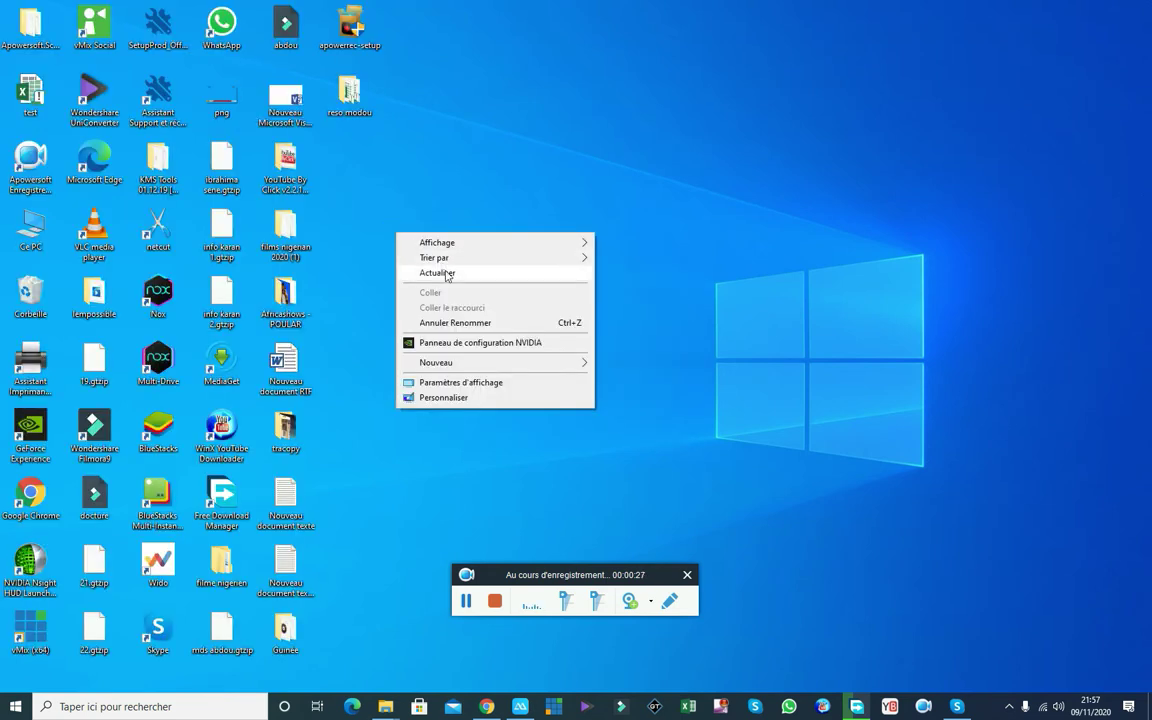
click(445, 272)
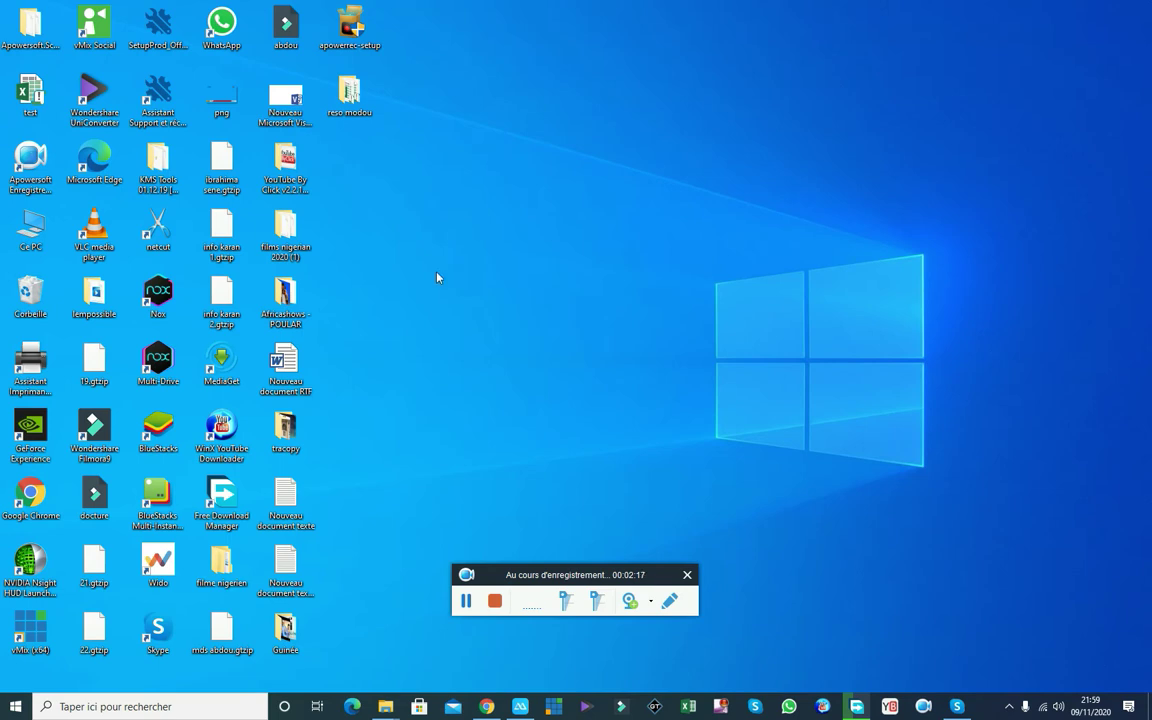
Step: Open the test workbook with macros enabled and switch to the Accueil sheet
double_click(45, 104)
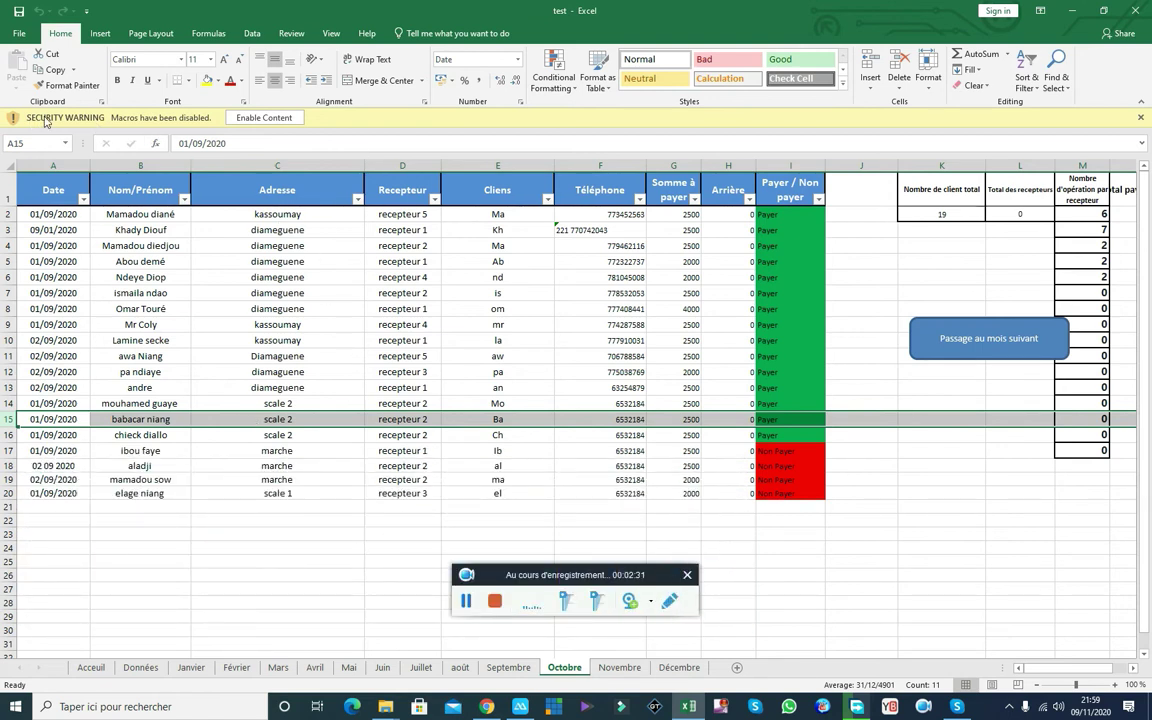
click(262, 118)
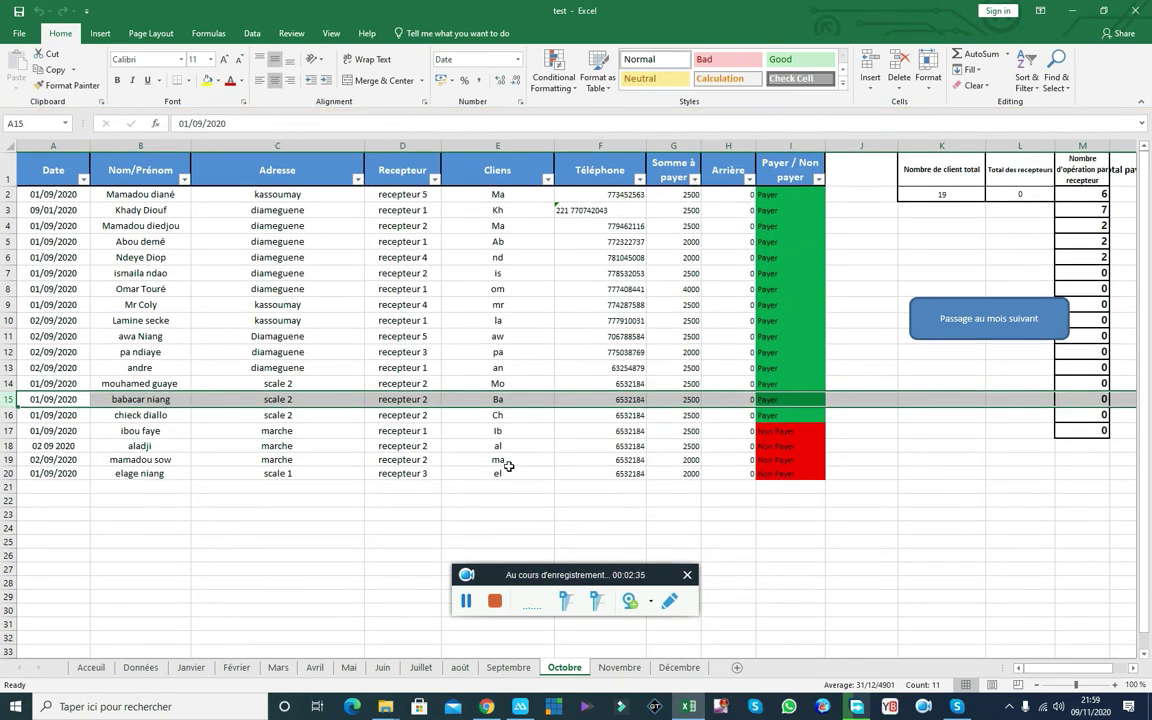
click(494, 600)
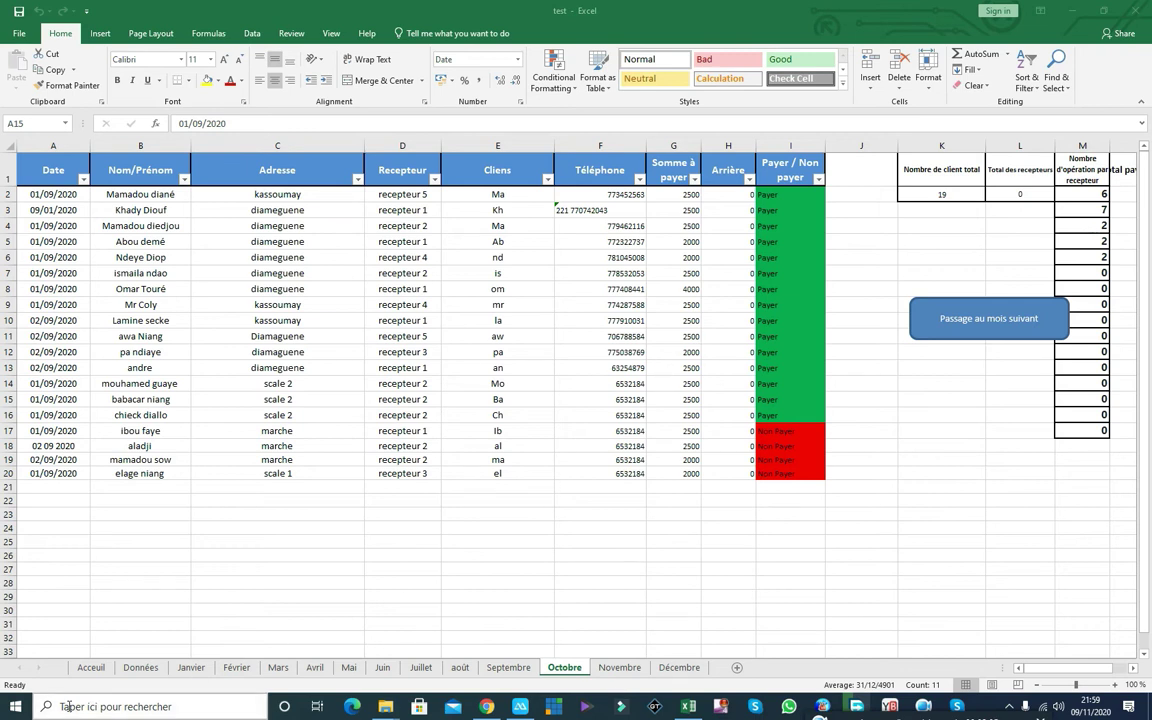
click(91, 670)
click(91, 668)
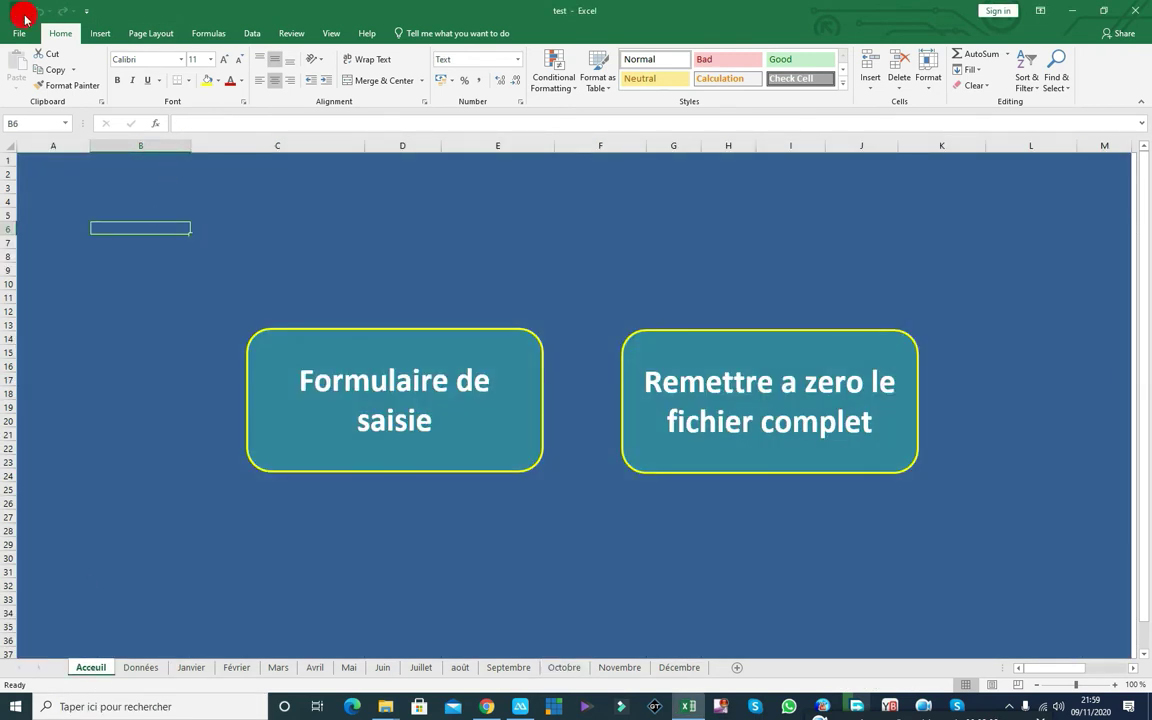
click(1135, 15)
double_click(22, 97)
Step: Add a stray blank worksheet, then close Excel discarding changes to the test workbook
click(757, 667)
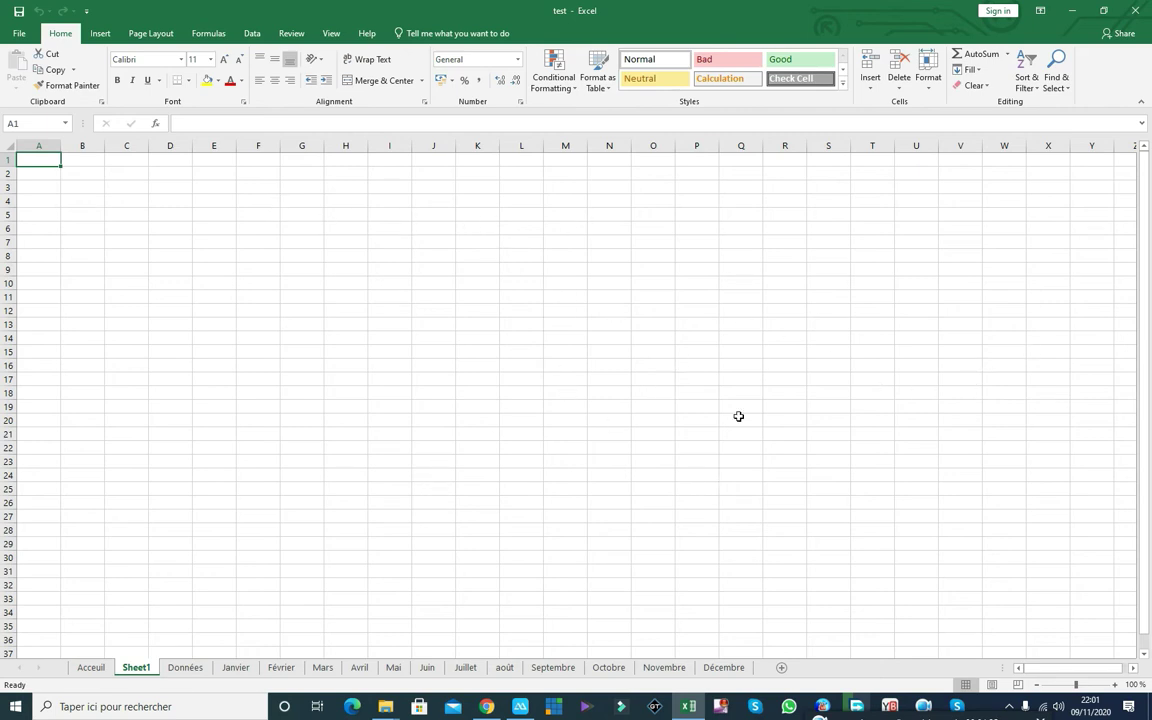
click(1135, 10)
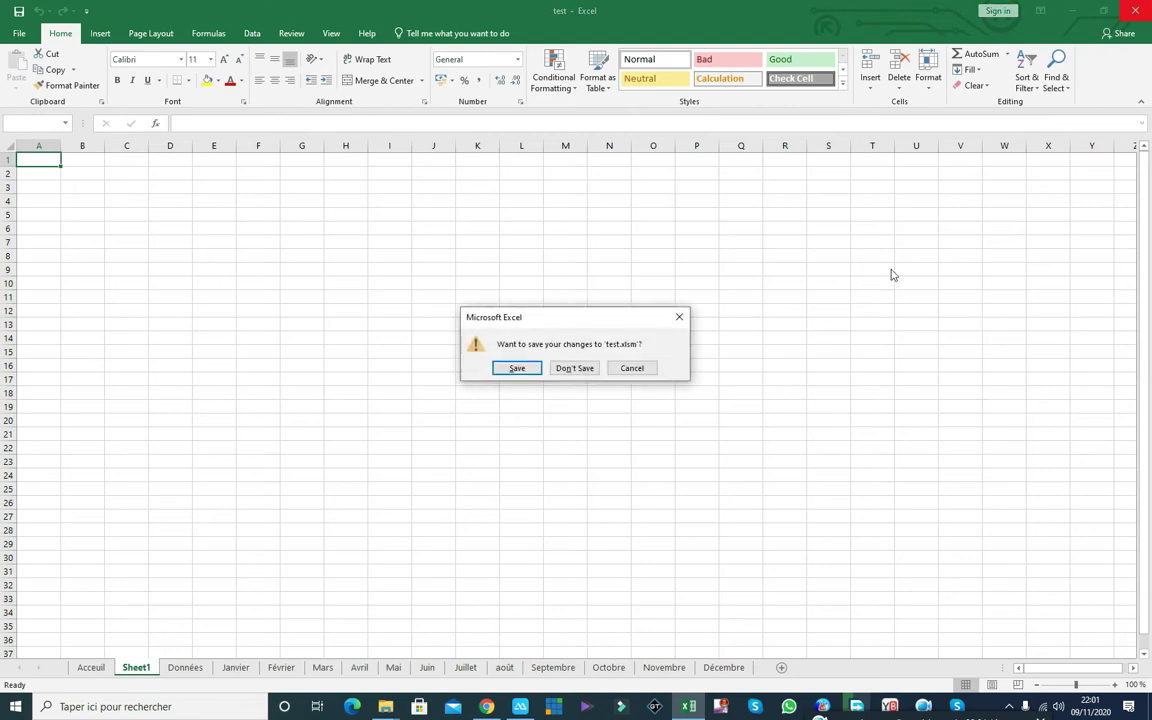
click(590, 369)
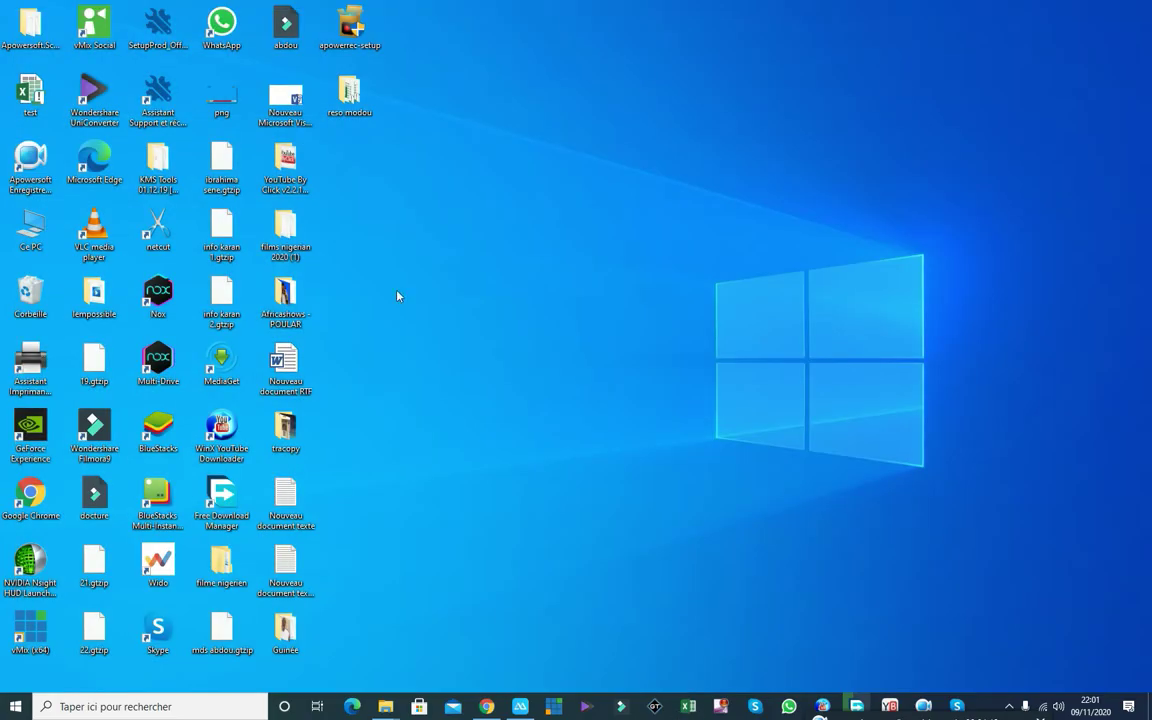
Step: Reopen the test workbook from its desktop icon
double_click(37, 96)
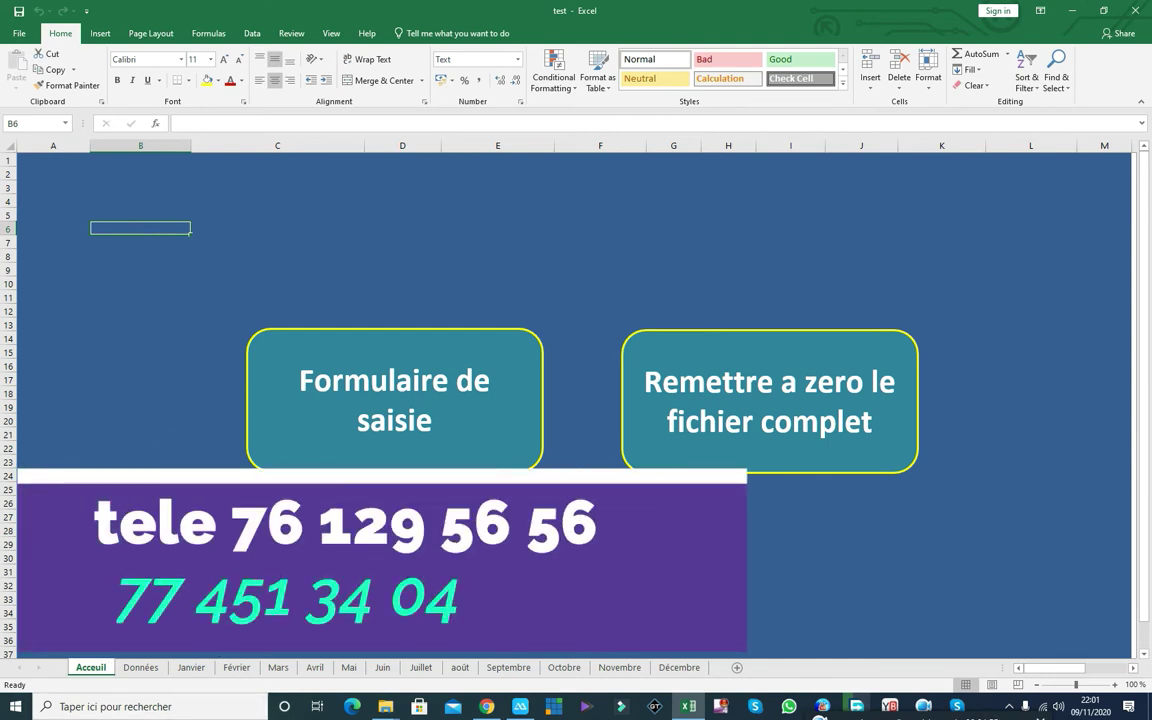
Step: Launch the Formulaire de saisie entry form from the Accueil sheet button
click(388, 416)
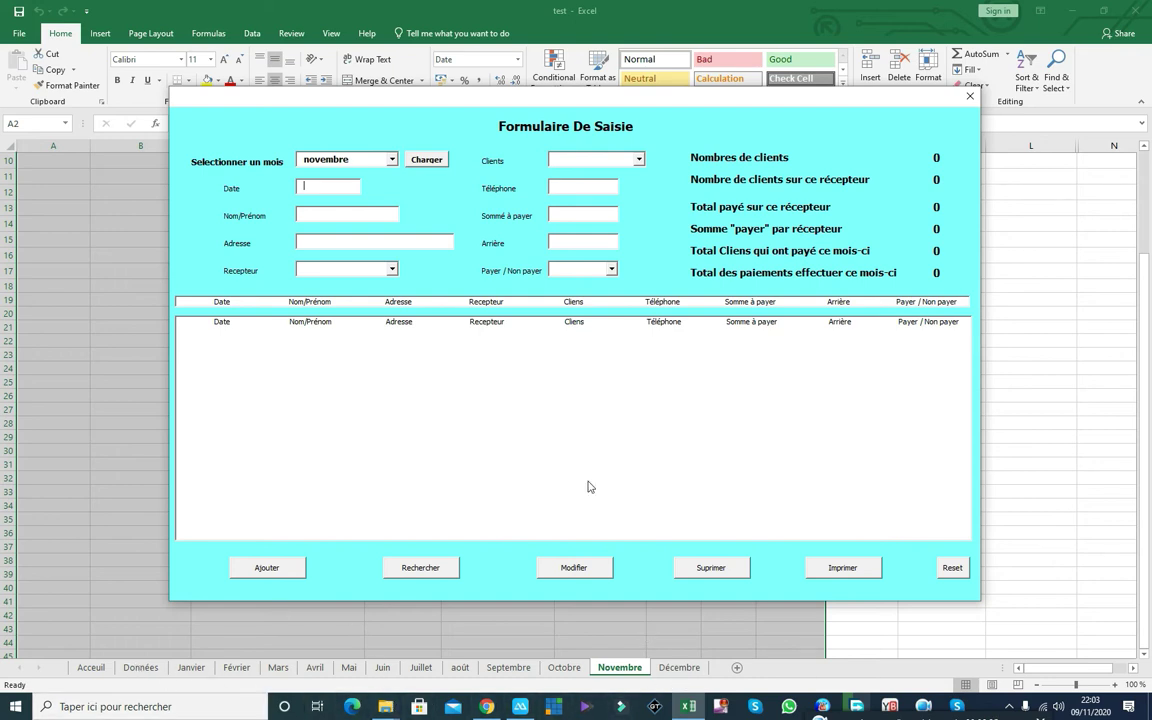
Step: Load January's (Janvier) payment records into the entry form
click(391, 159)
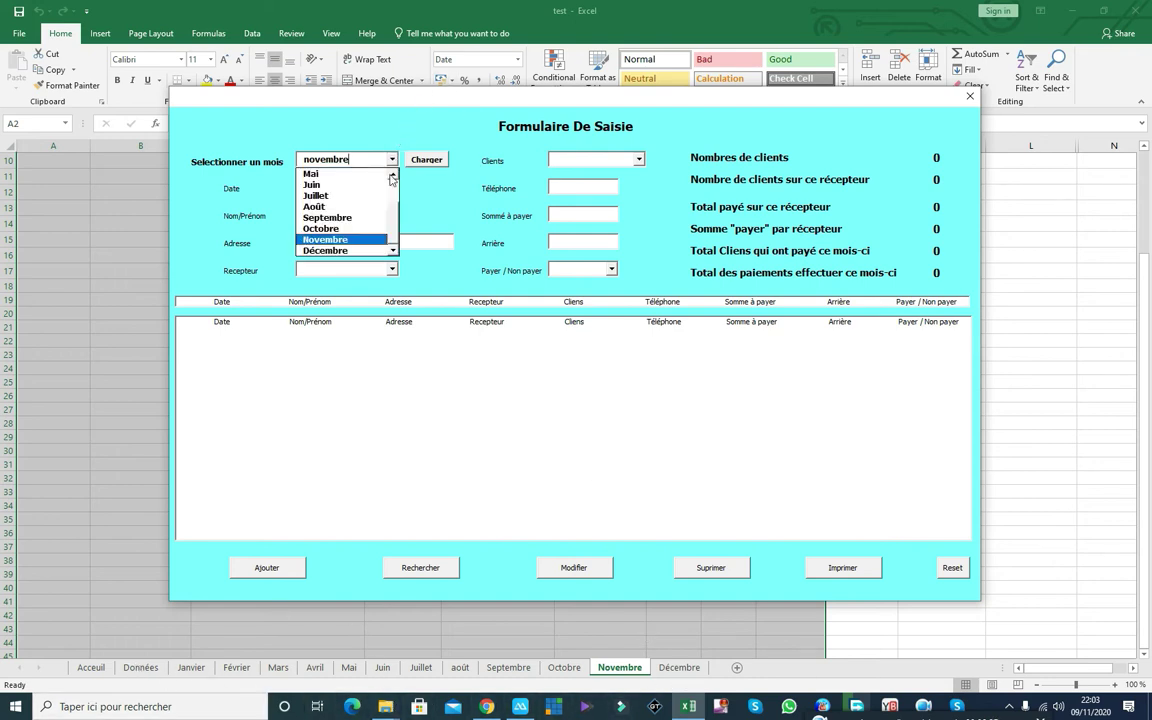
click(399, 183)
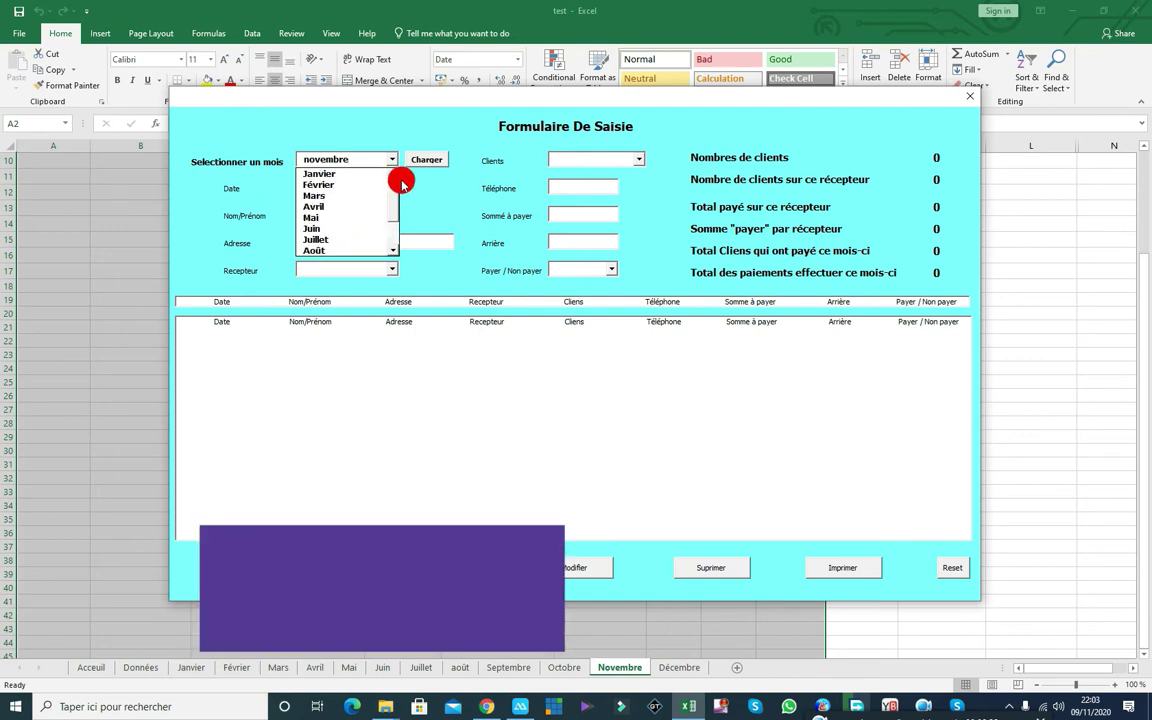
mouse_move(399, 183)
mouse_down()
mouse_move(393, 270)
mouse_move(408, 178)
mouse_up()
drag(386, 283, 401, 188)
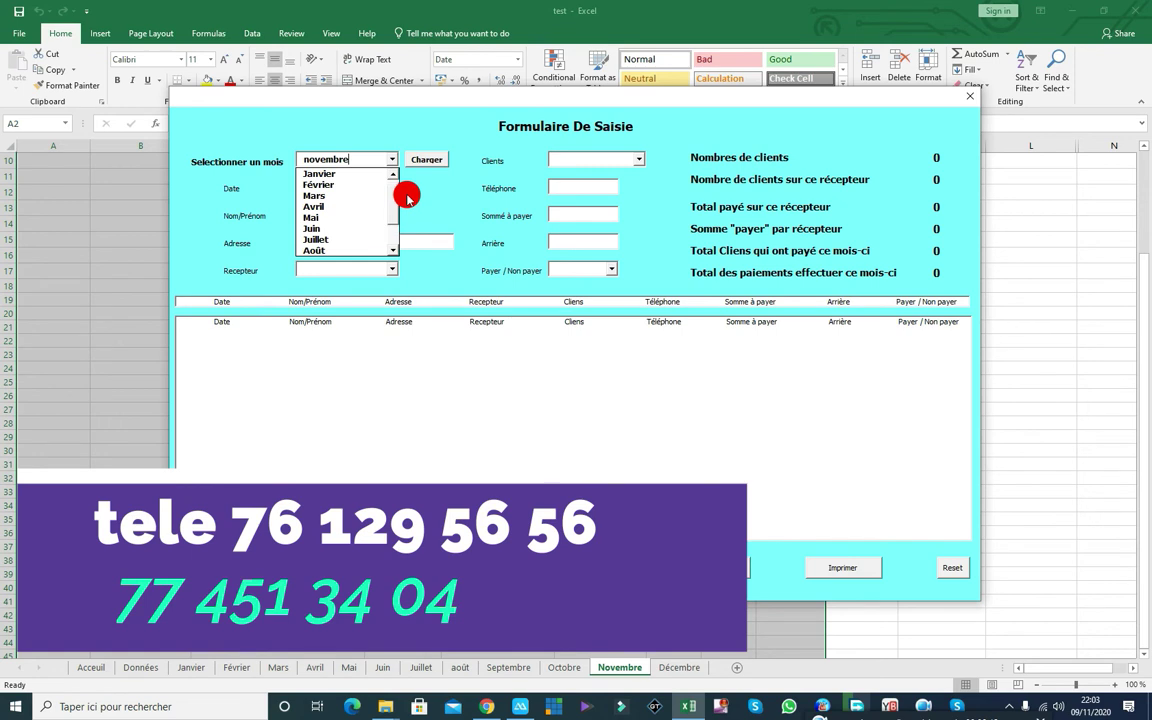
click(325, 174)
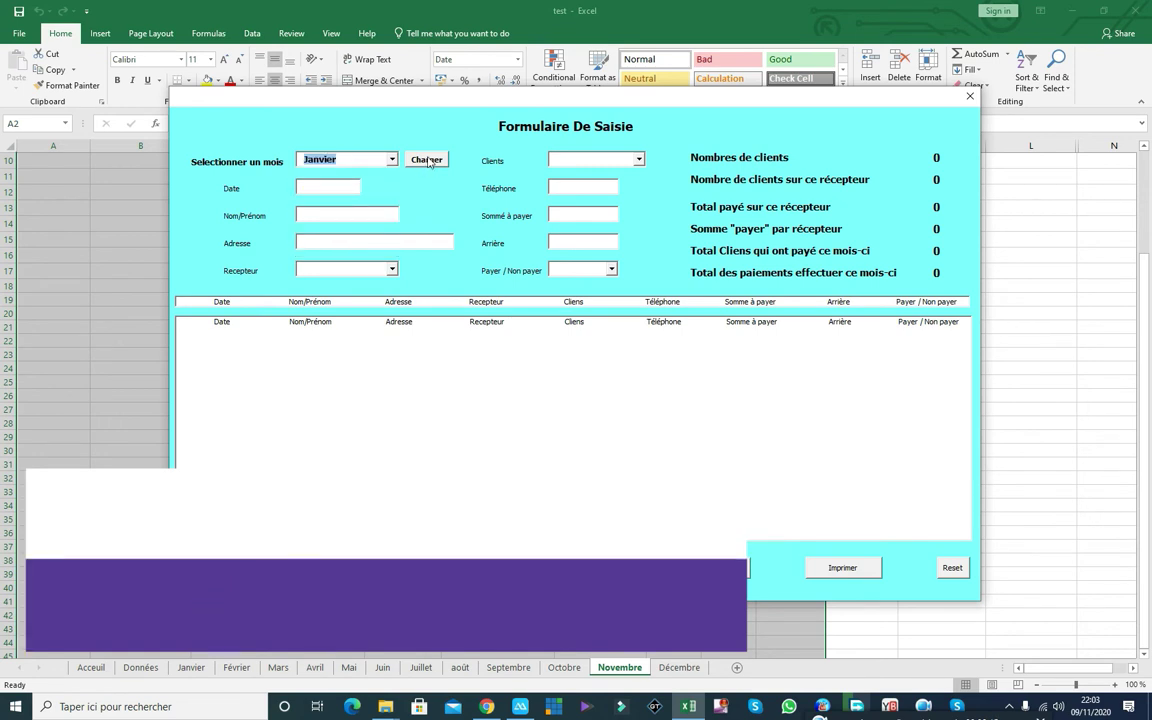
click(426, 159)
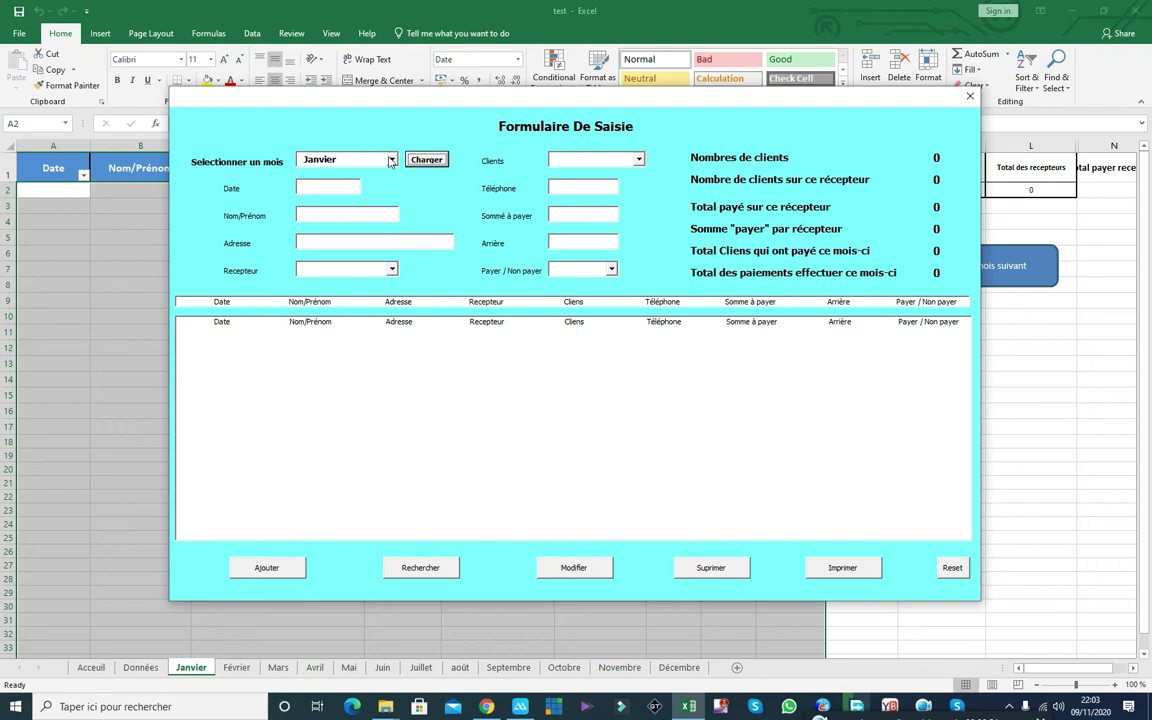
Step: Load the Octobre payment records, passing over Novembre in the month list
click(350, 158)
drag(355, 180, 383, 250)
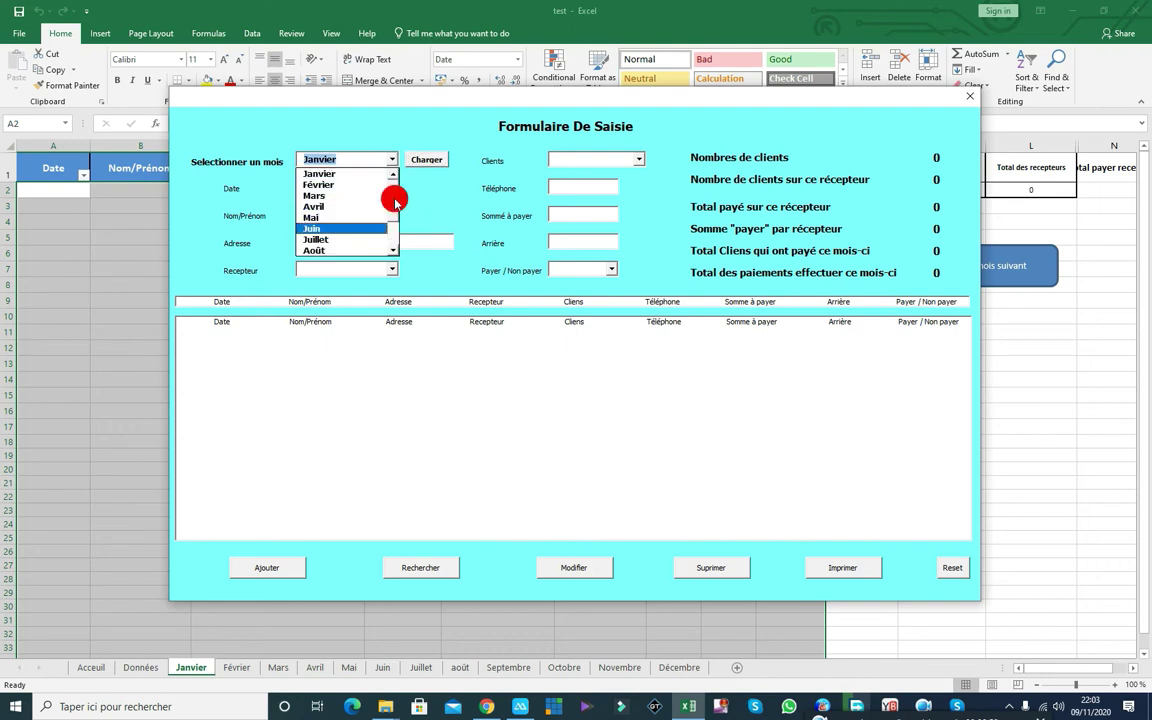
click(375, 246)
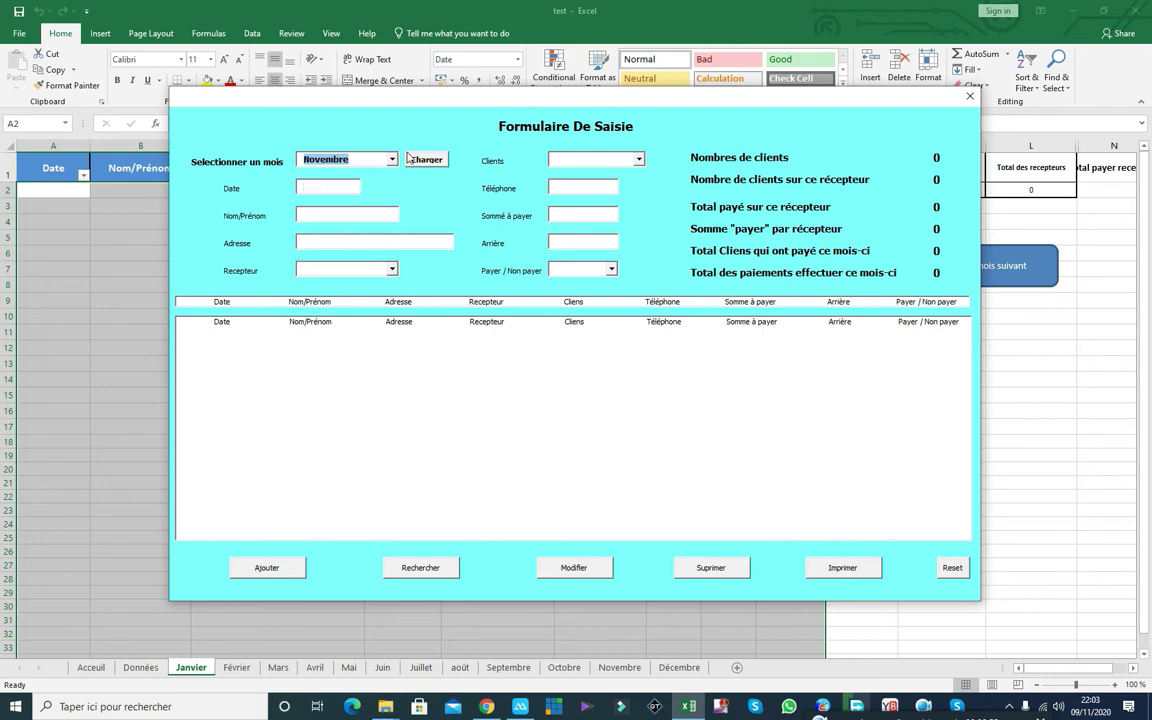
click(393, 160)
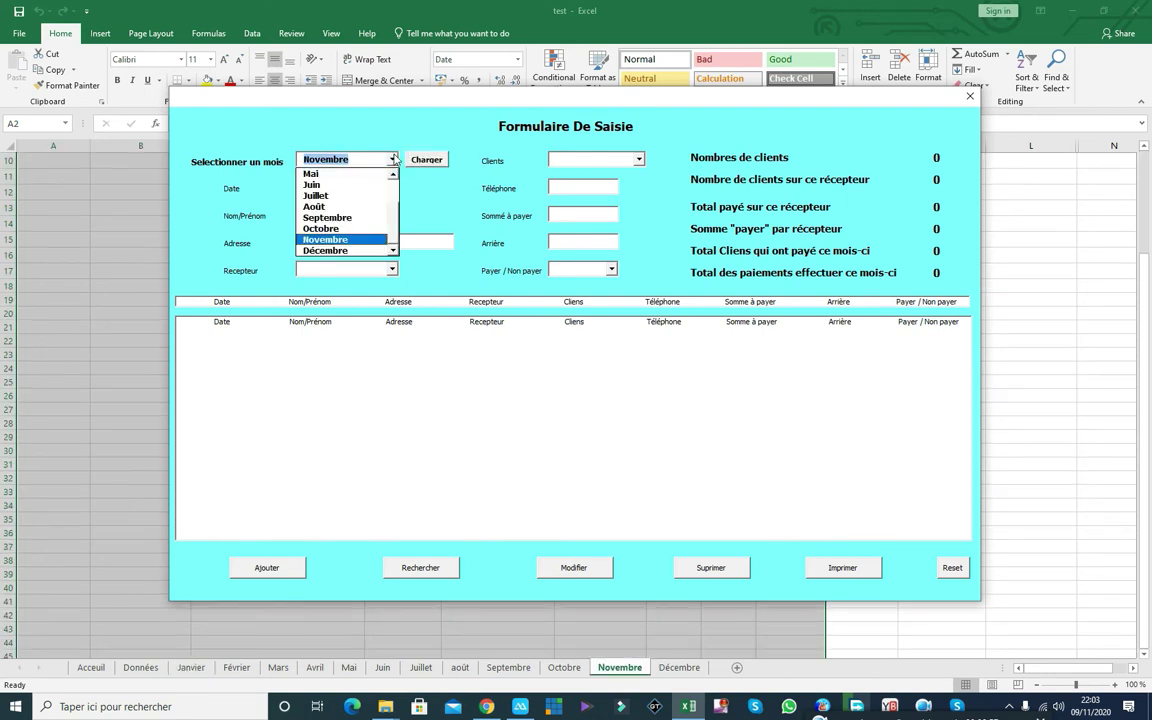
click(370, 229)
click(425, 161)
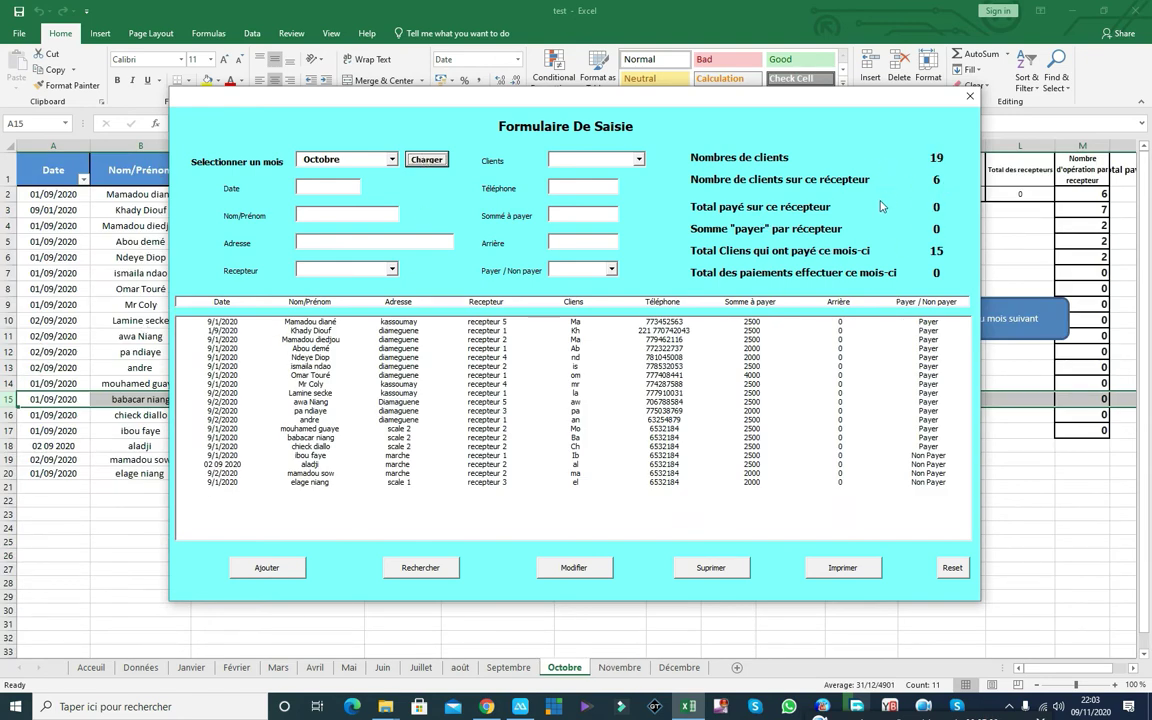
Step: Load the Septembre payment records: 19 clients, 39000 paid
click(392, 160)
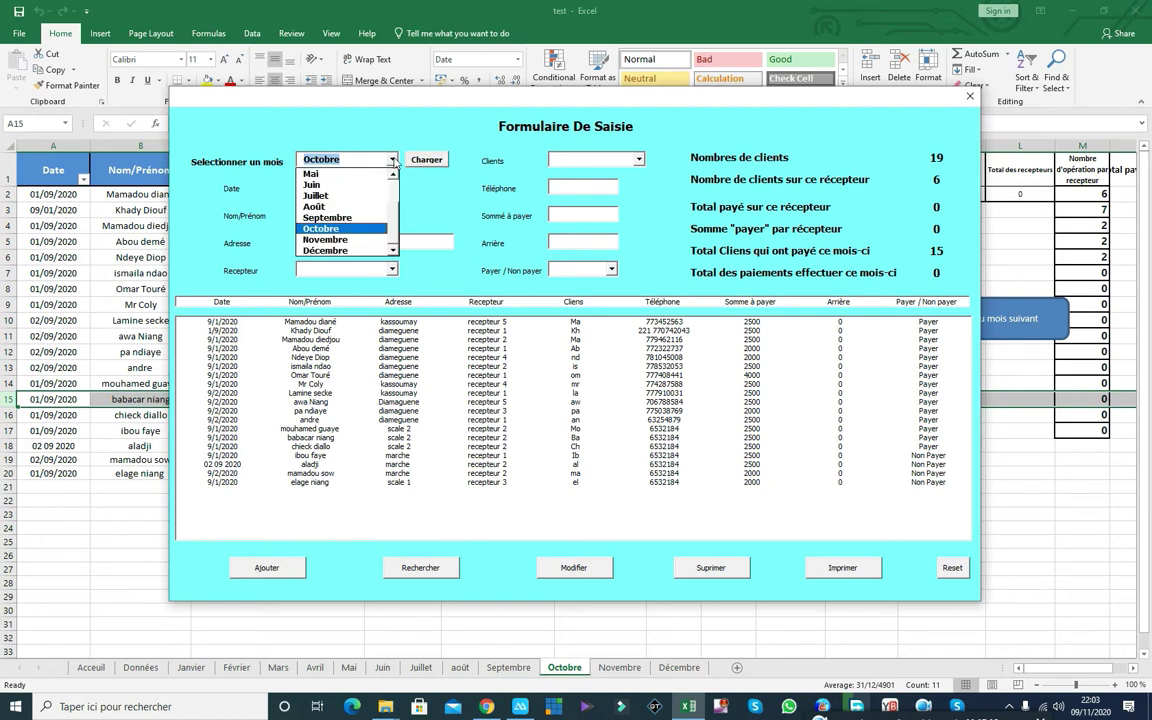
click(330, 216)
click(430, 163)
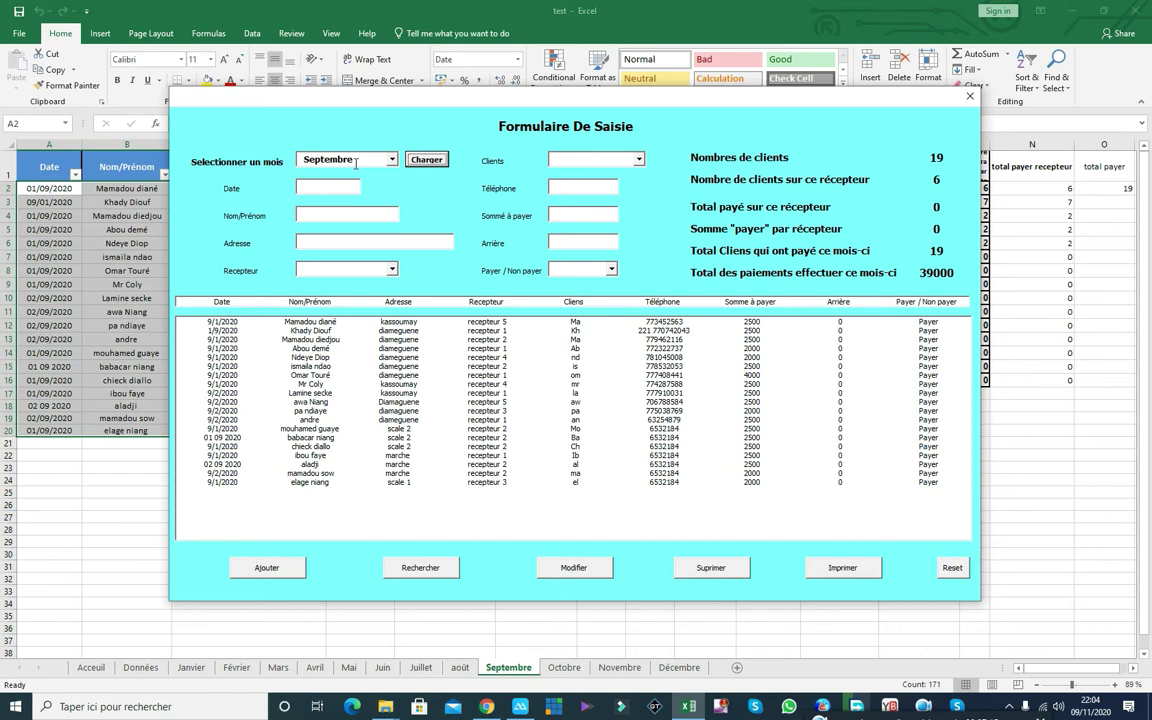
Step: Step through the Date and Adresse fields, then show receivers recepteur 1 to 8
click(336, 189)
click(350, 240)
click(392, 270)
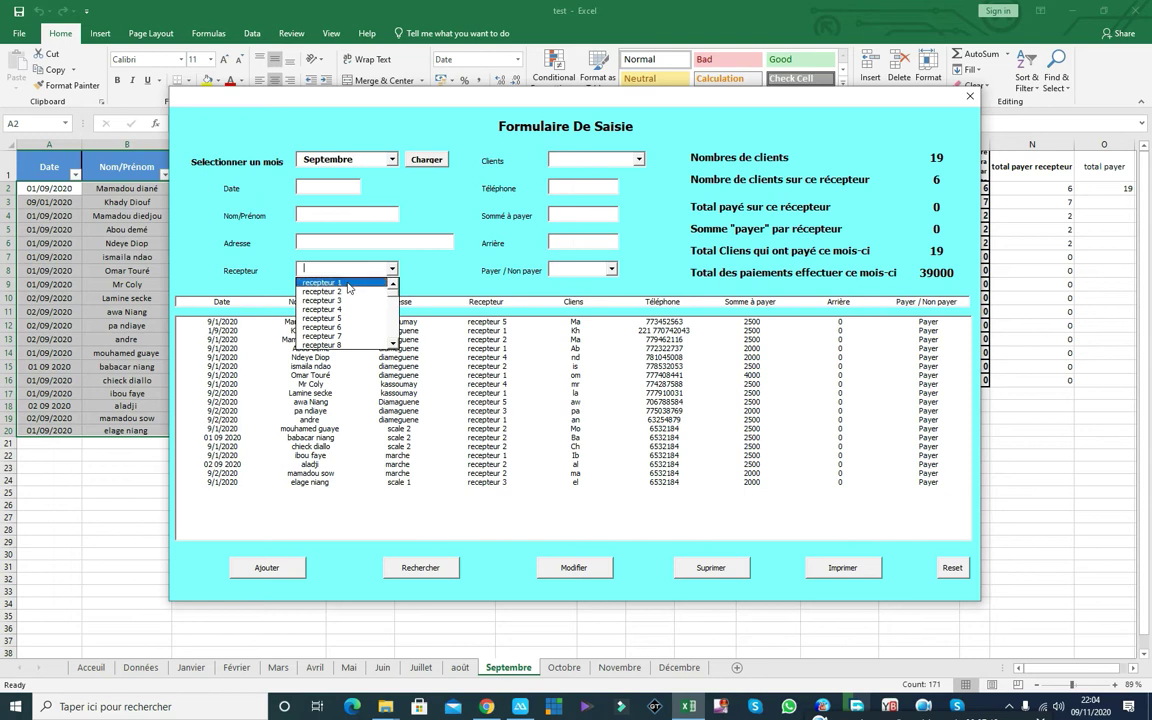
Step: Filter records to recepteur 1, then recepteur 2, then recepteur 1, and finally reset the form
click(349, 287)
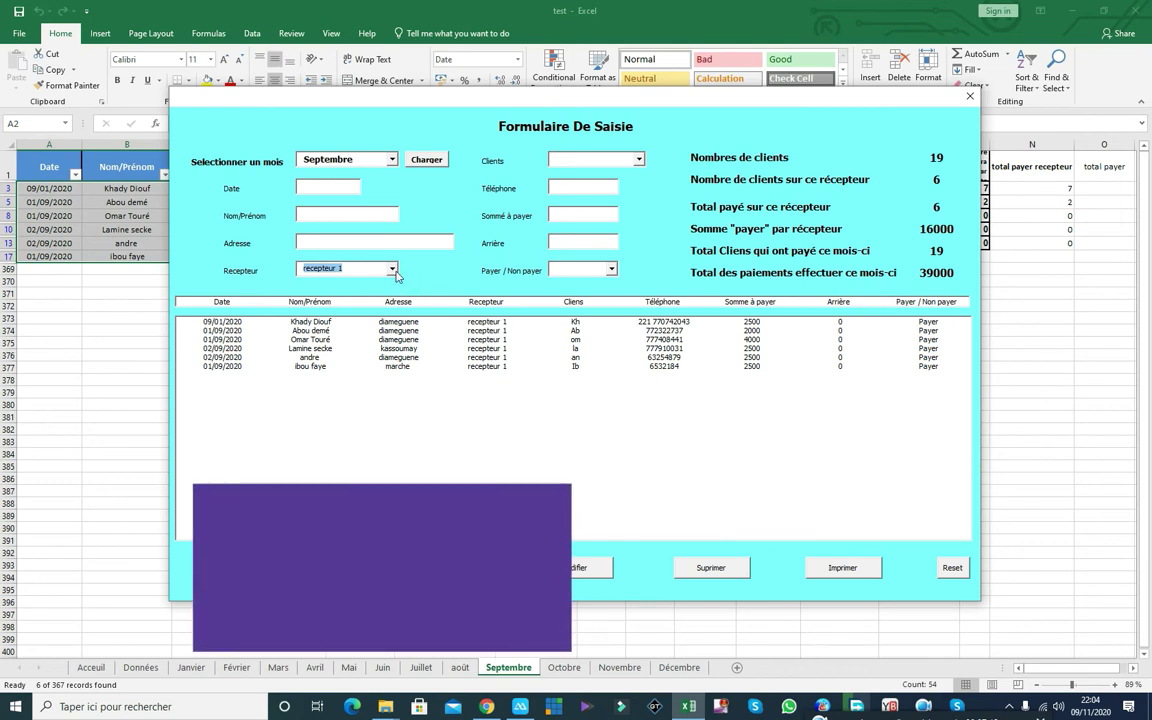
click(392, 268)
click(362, 293)
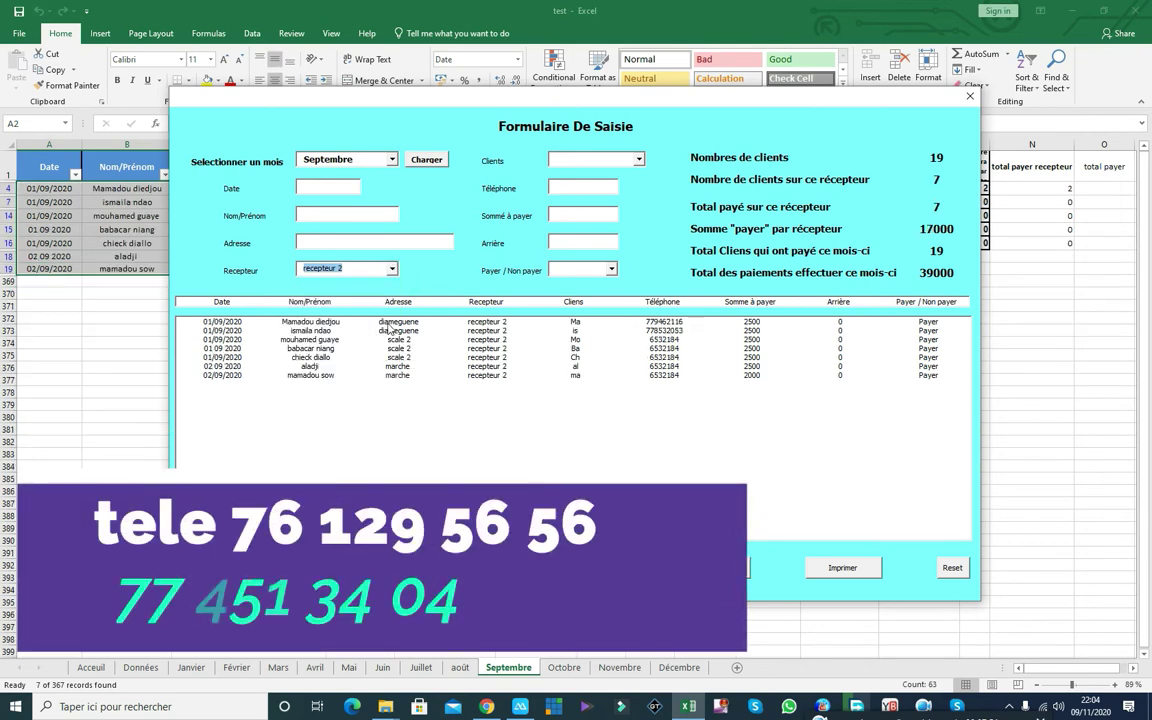
click(393, 269)
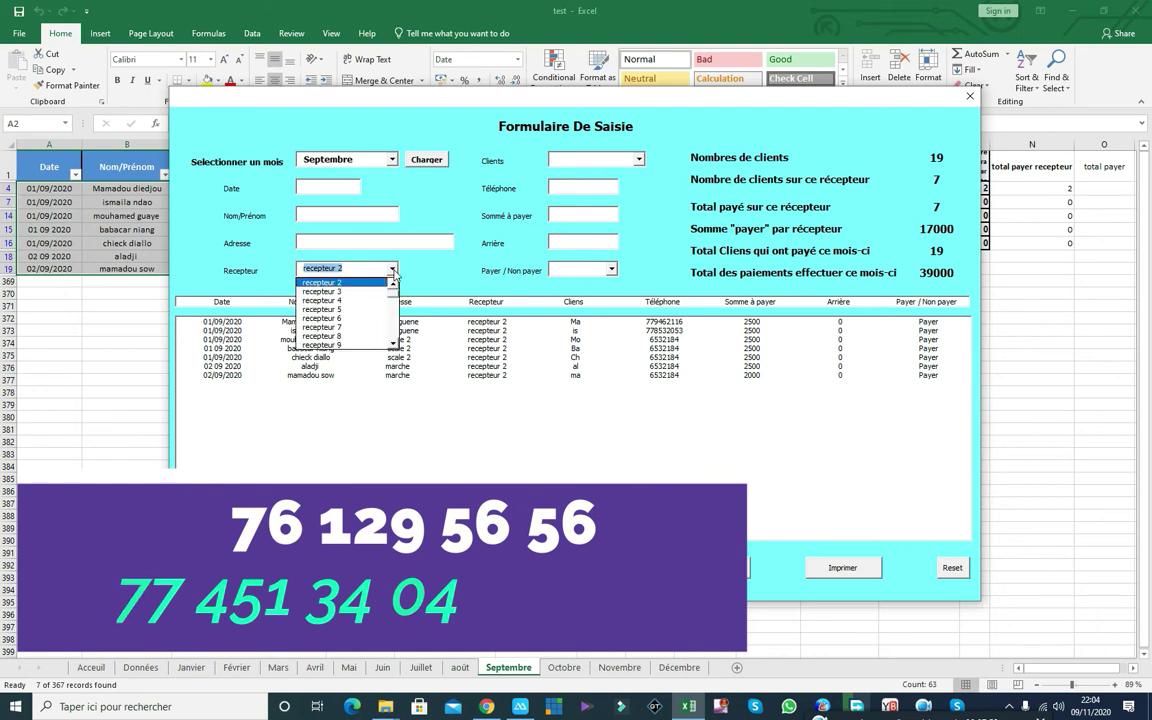
click(366, 282)
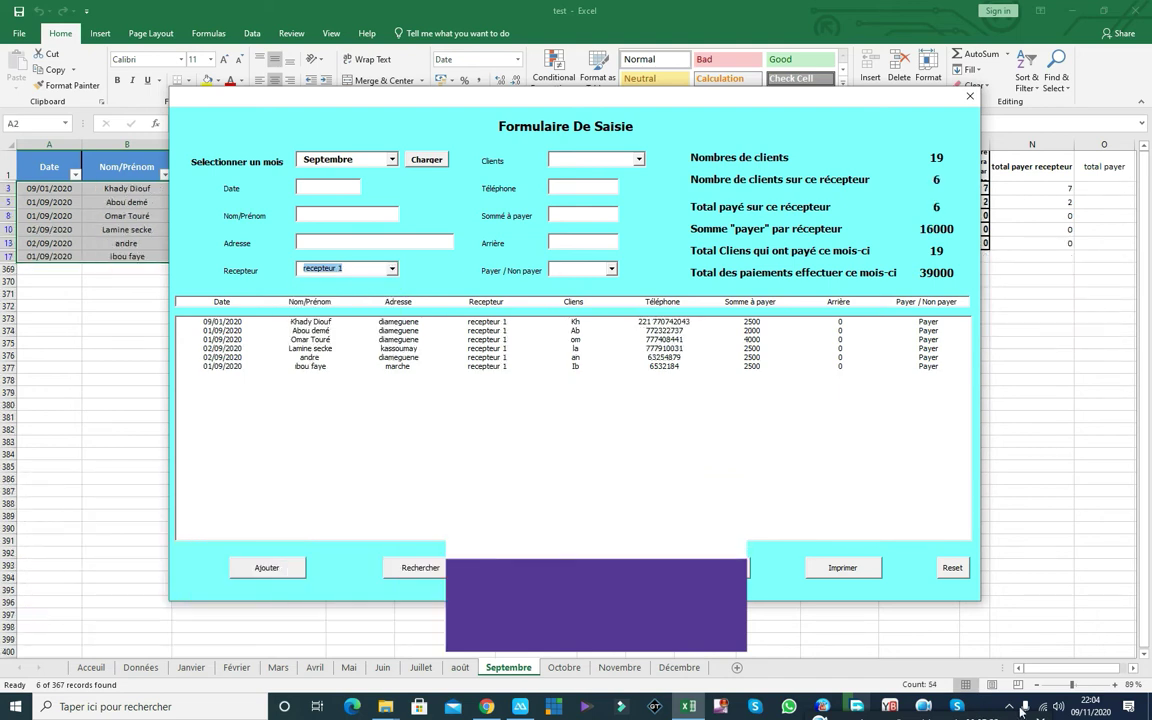
click(952, 567)
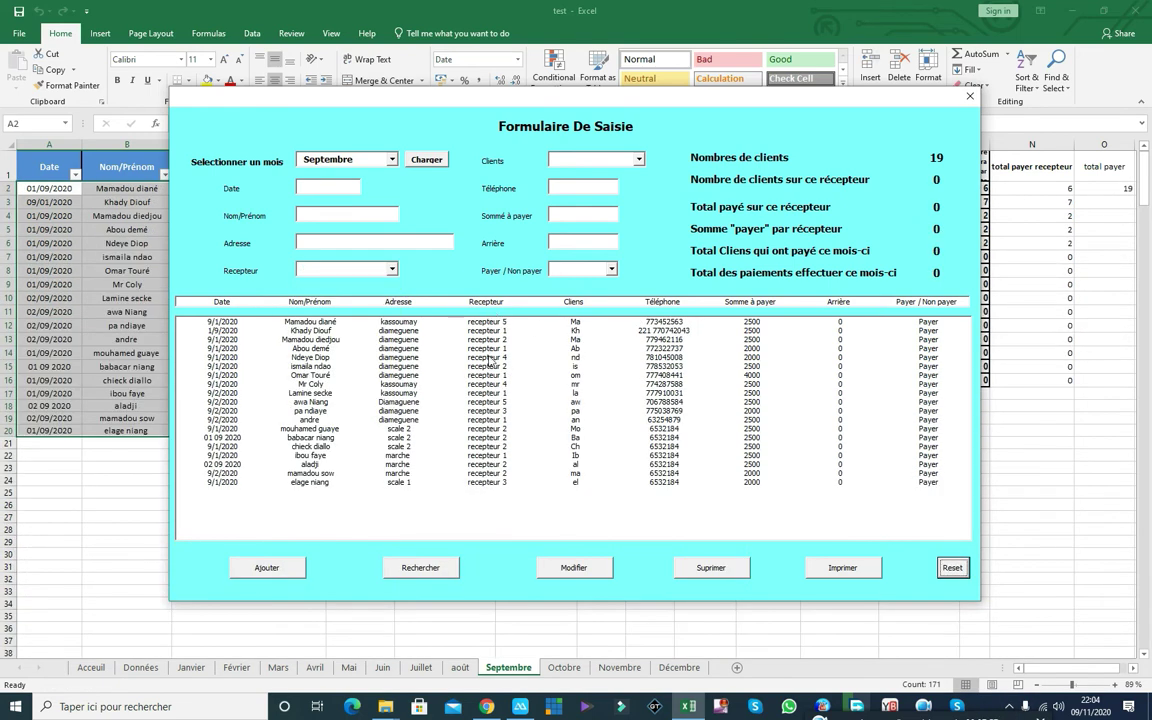
Step: Load the first client's Septembre record and select the client's name
click(617, 158)
click(294, 323)
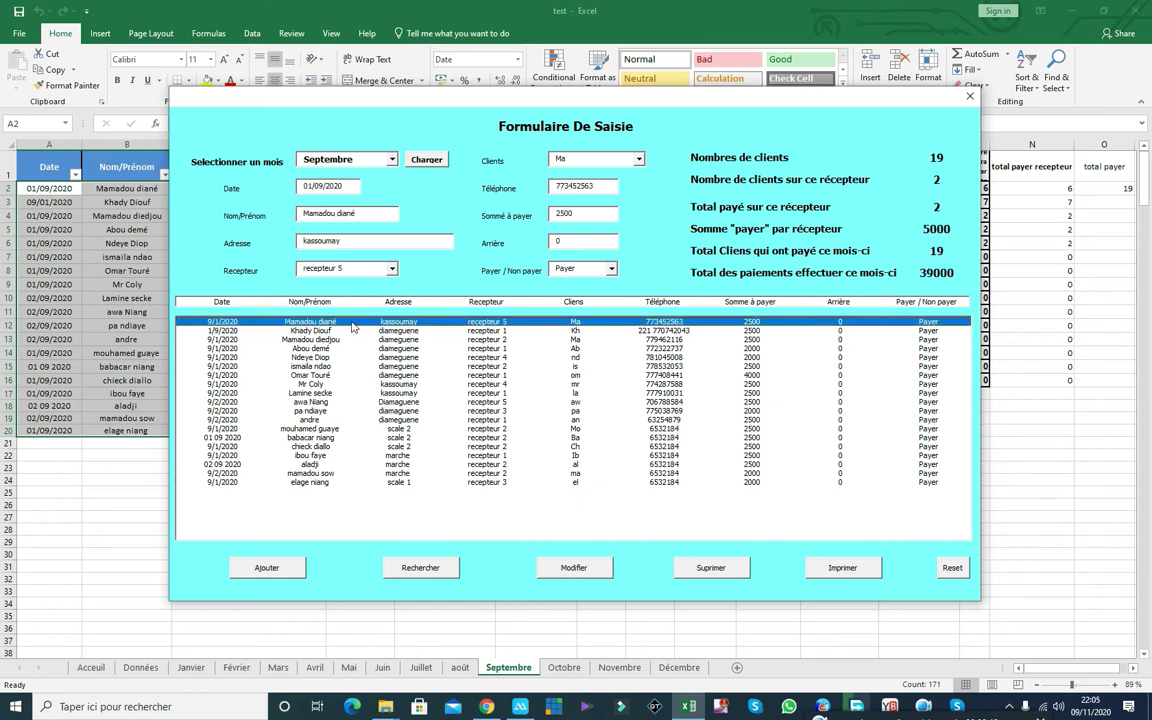
click(366, 212)
drag(369, 213, 220, 219)
Step: Review the record's amount due 2500, arrears 0, and payment status kept as Payer
click(611, 270)
click(611, 269)
click(638, 159)
click(638, 159)
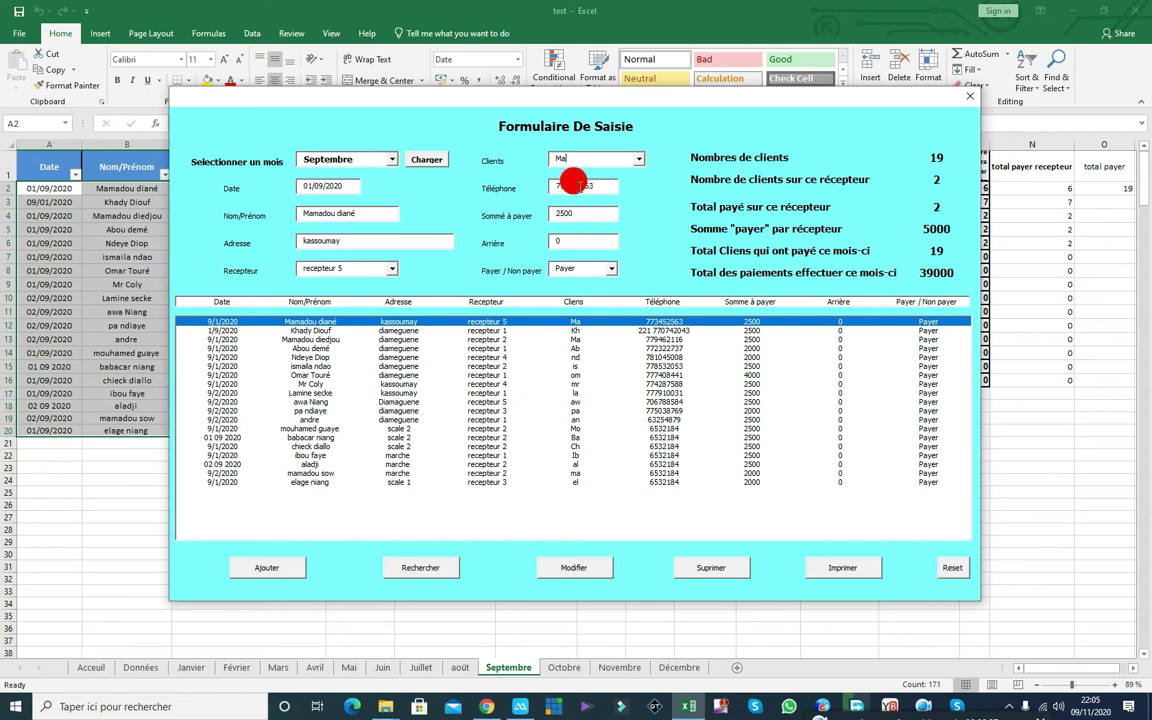
double_click(582, 212)
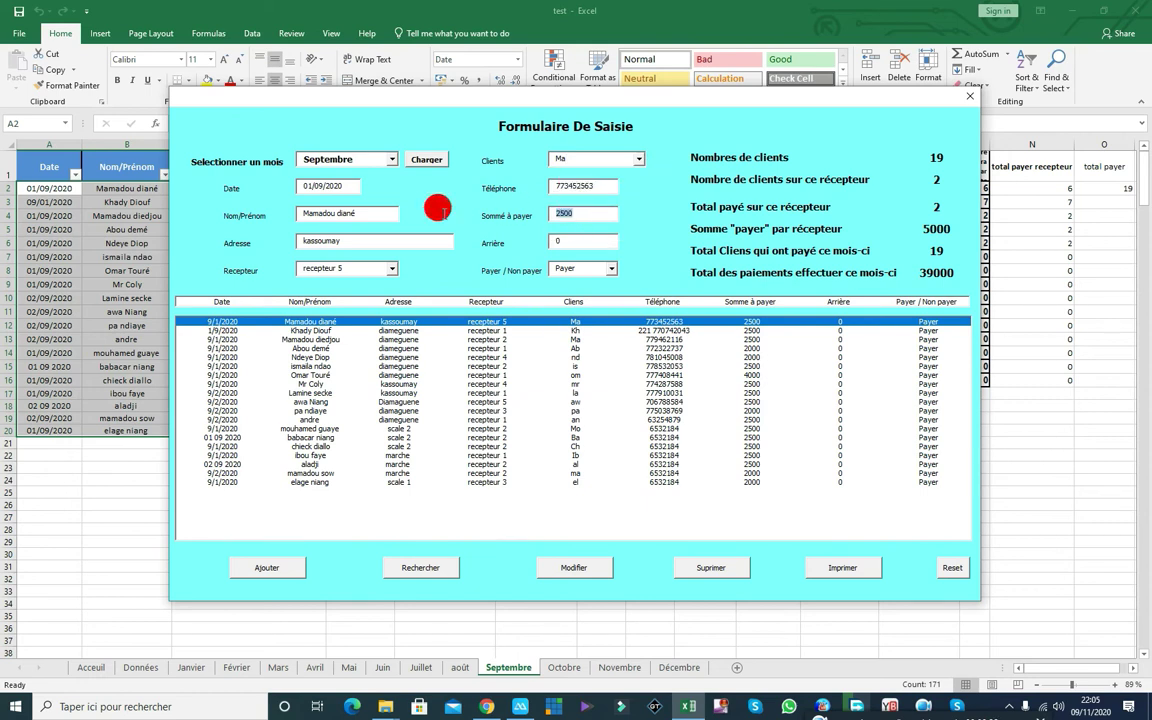
drag(579, 242, 548, 247)
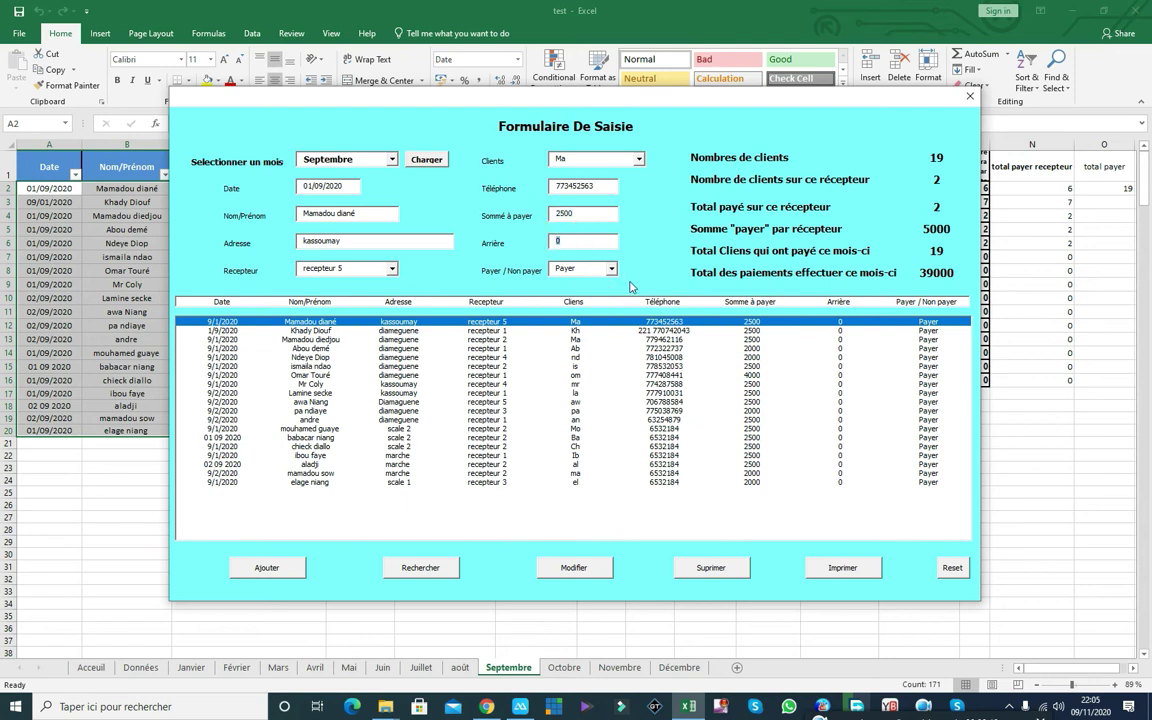
click(600, 269)
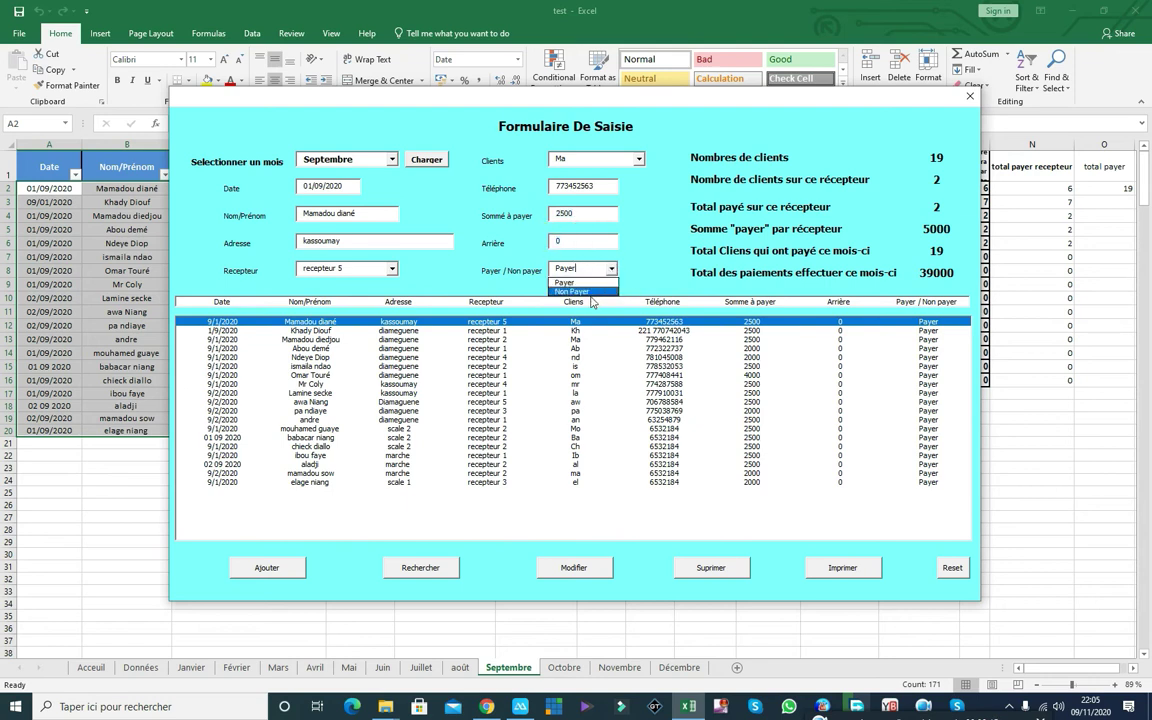
click(600, 268)
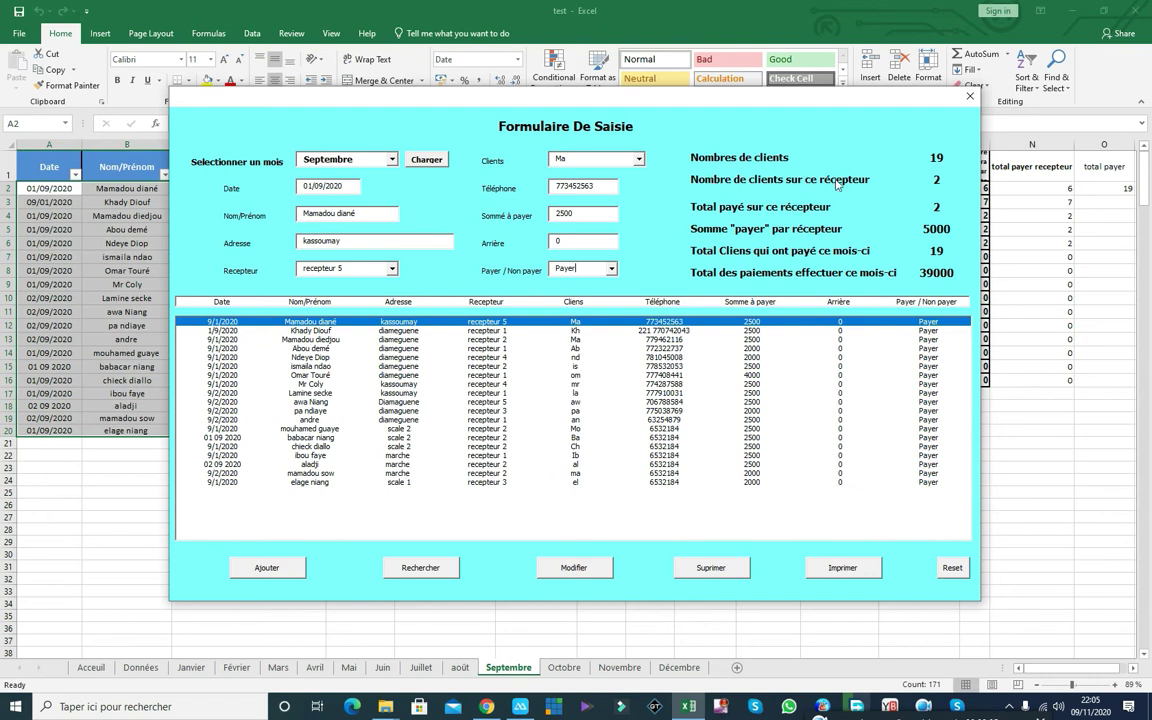
click(393, 270)
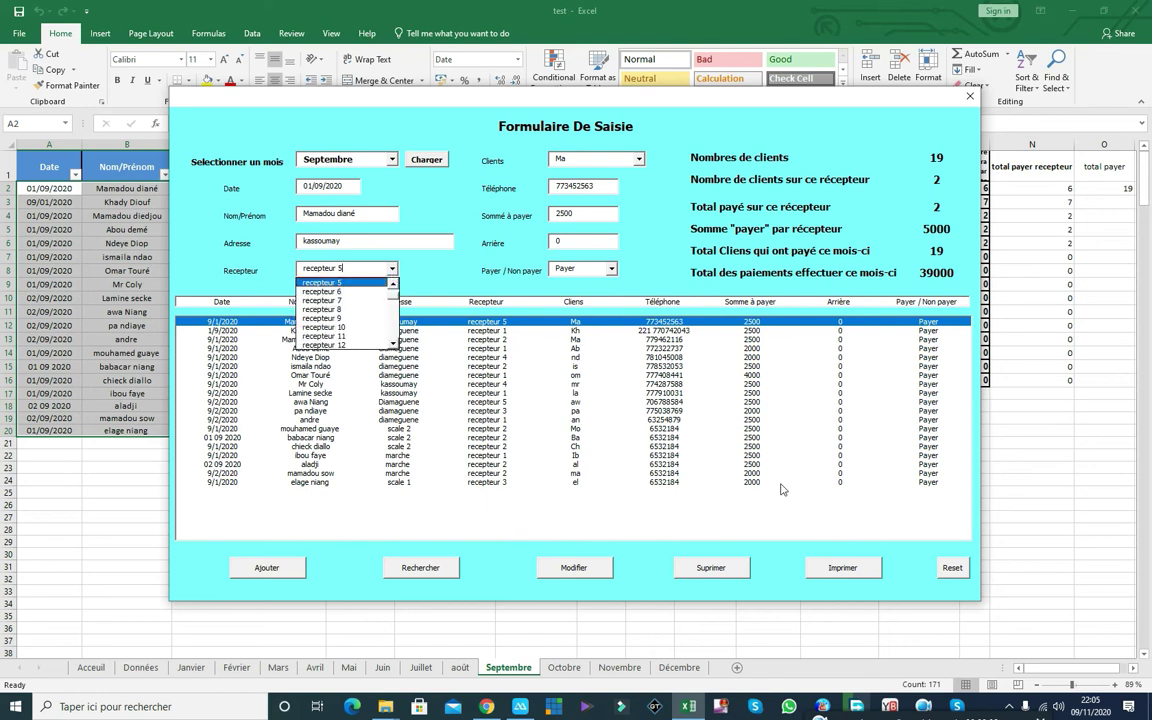
Step: Reset the form, filter to recepteur 1, then reset again to list all Septembre records
click(952, 567)
click(393, 269)
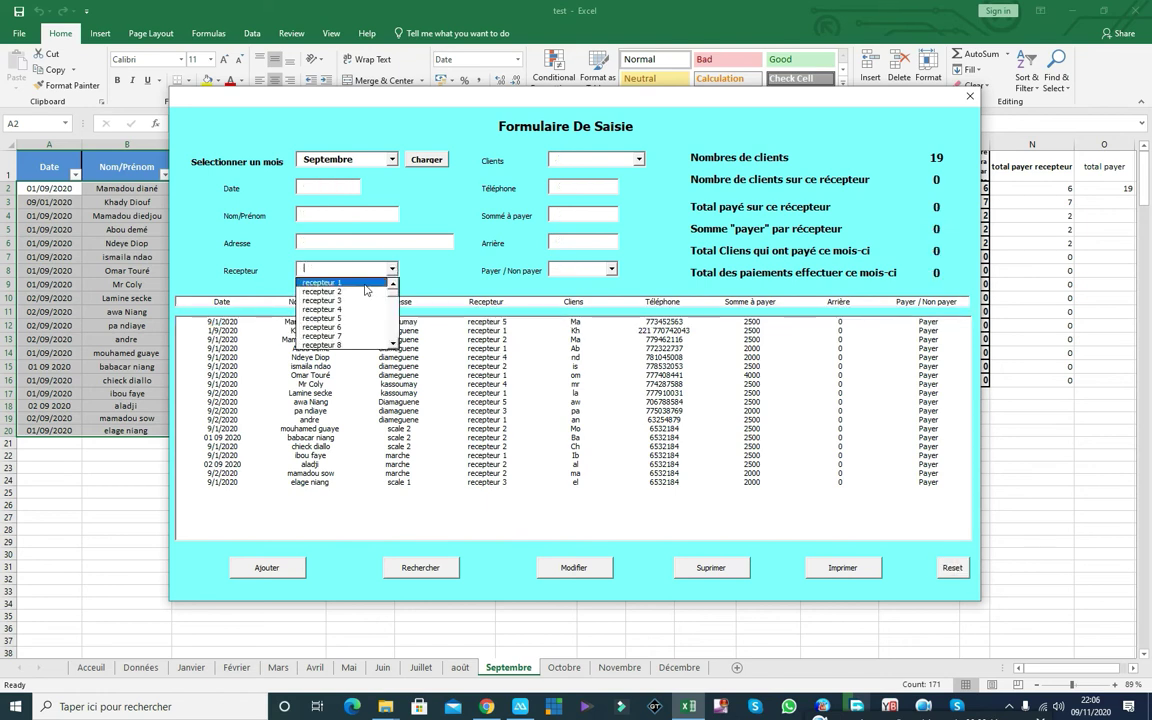
click(365, 290)
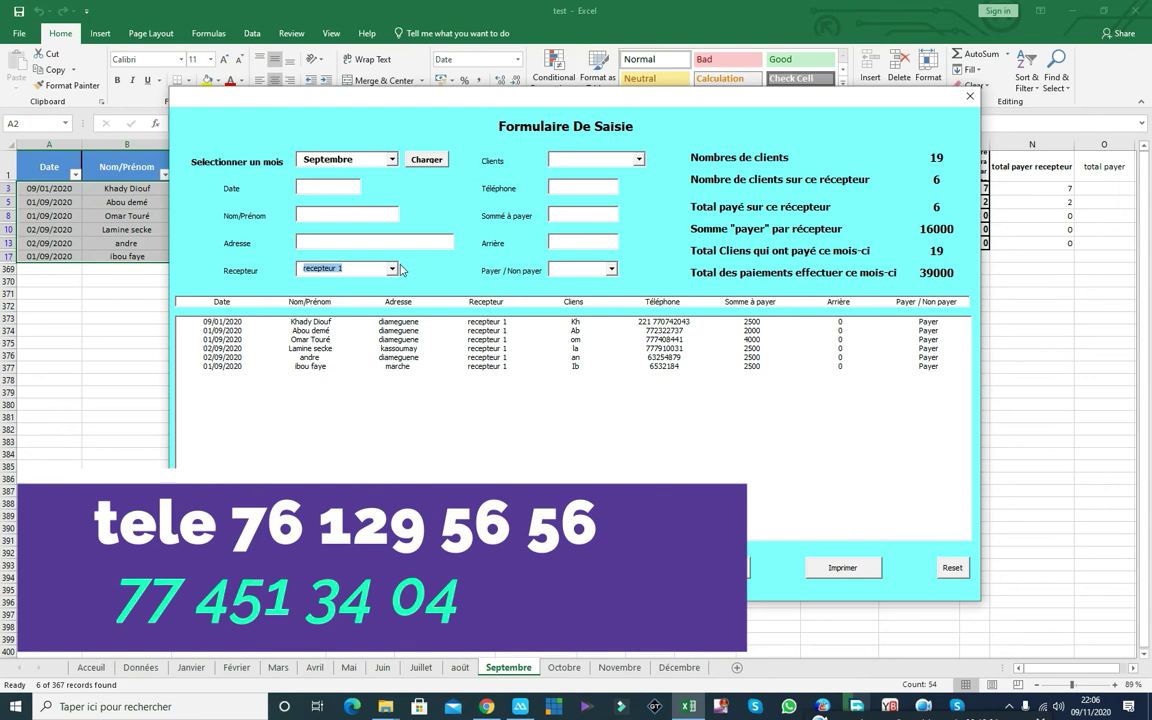
click(958, 572)
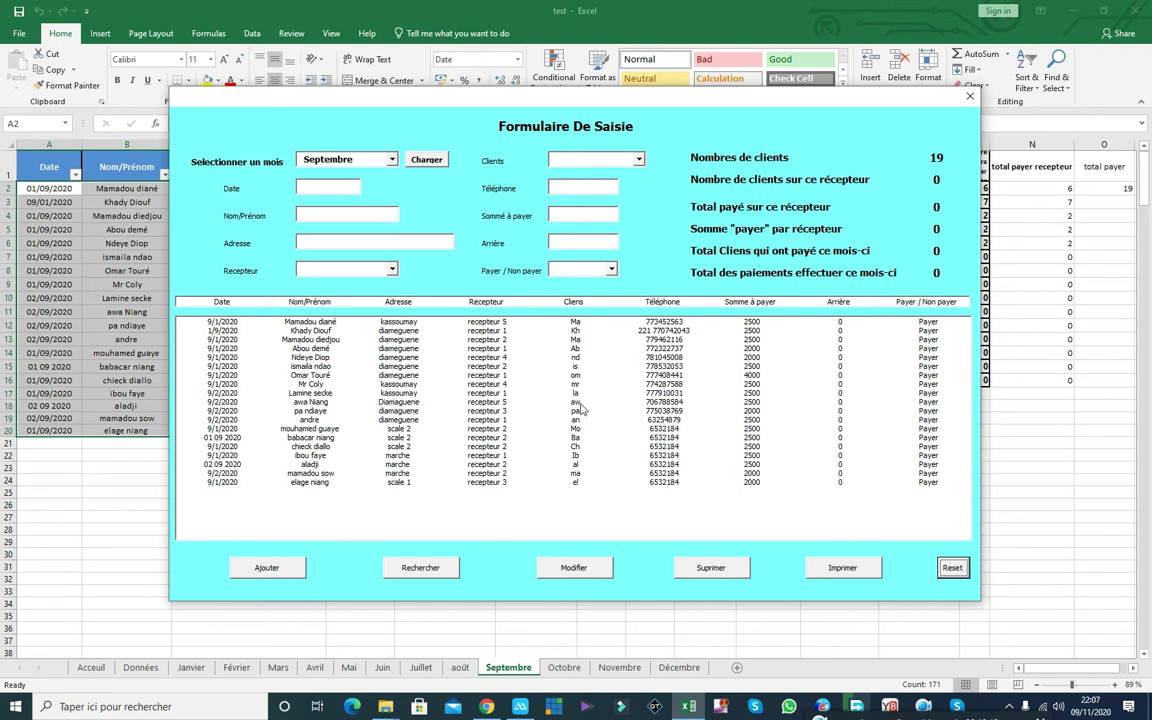
click(391, 269)
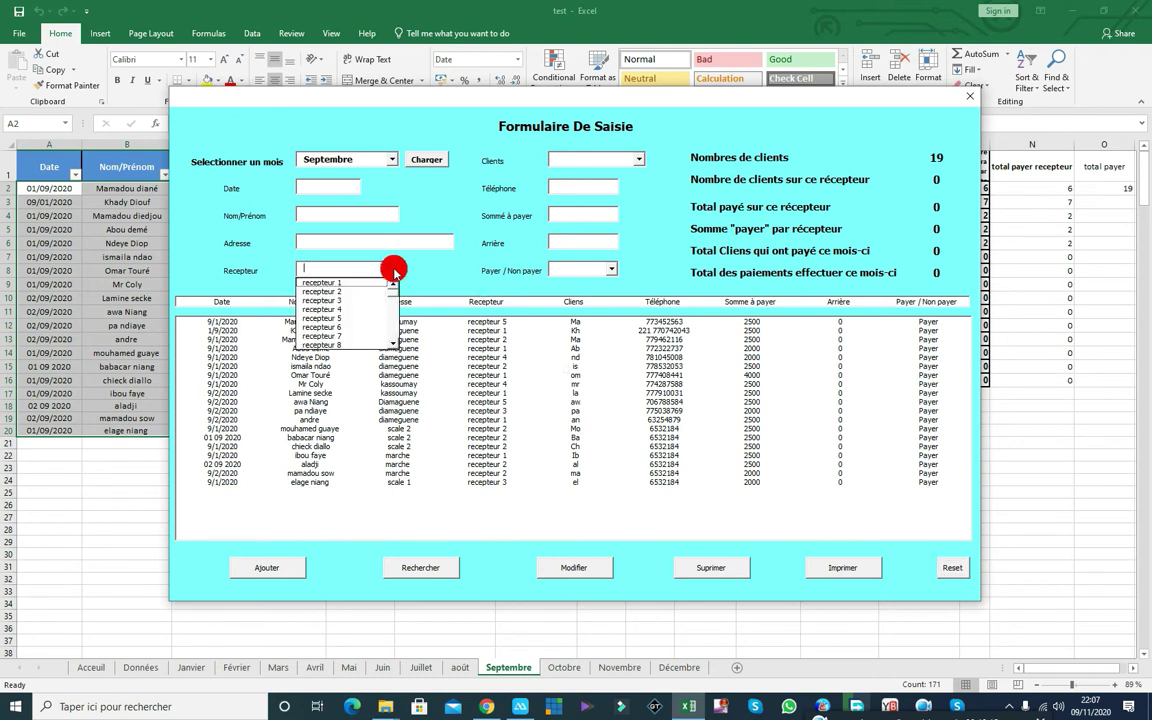
Step: Filter to recepteur 1, load its first client's record, and move the form aside
click(375, 284)
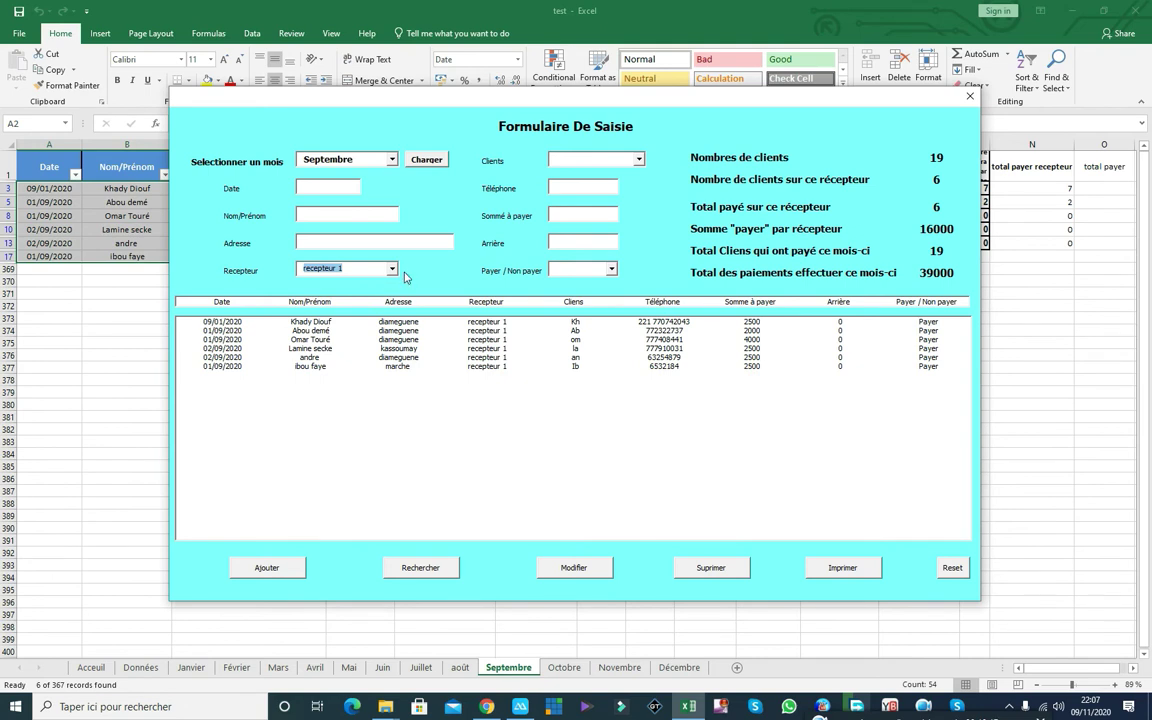
click(913, 323)
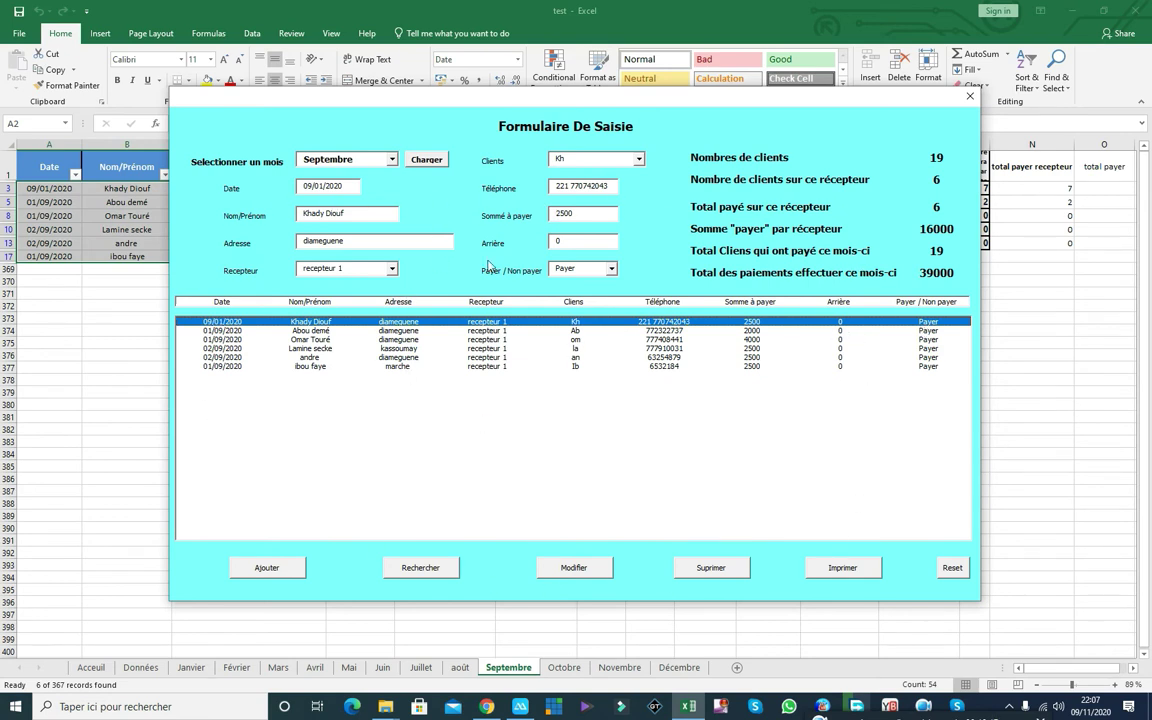
mouse_move(807, 99)
mouse_down()
mouse_move(308, 381)
mouse_move(723, 504)
mouse_up()
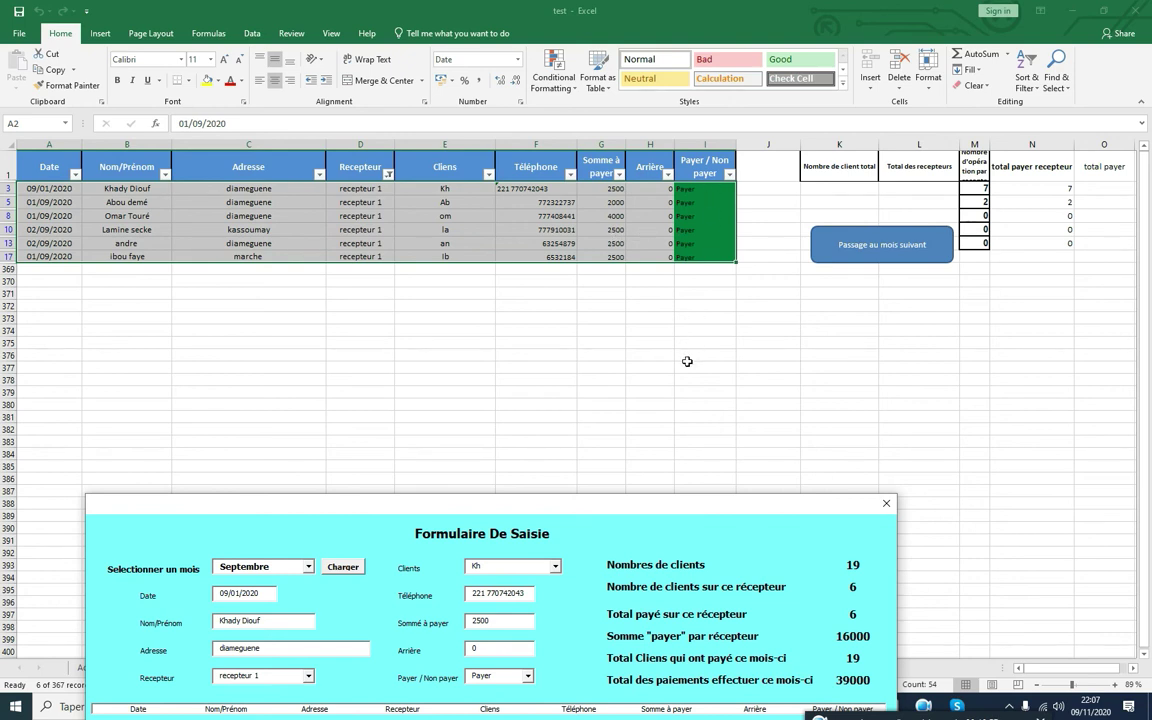
Step: Filter the form to recepteur 2, then recepteur 3, and reset it to all 19 Septembre records
drag(822, 505, 897, 269)
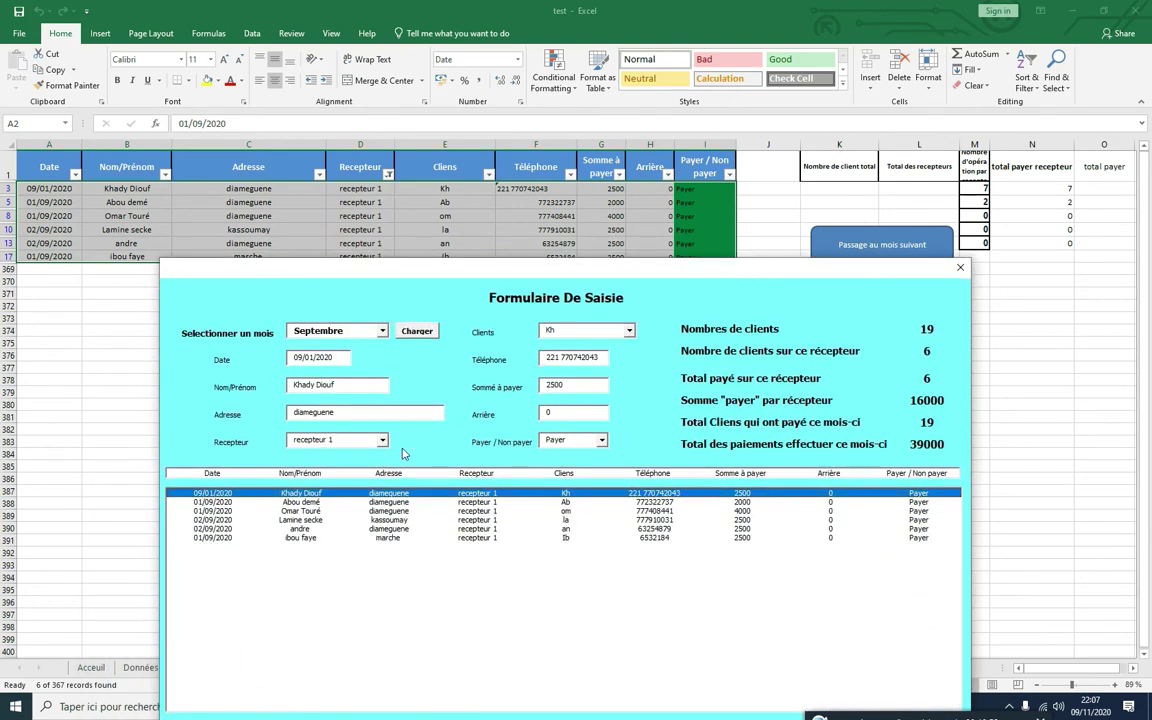
click(382, 440)
click(372, 458)
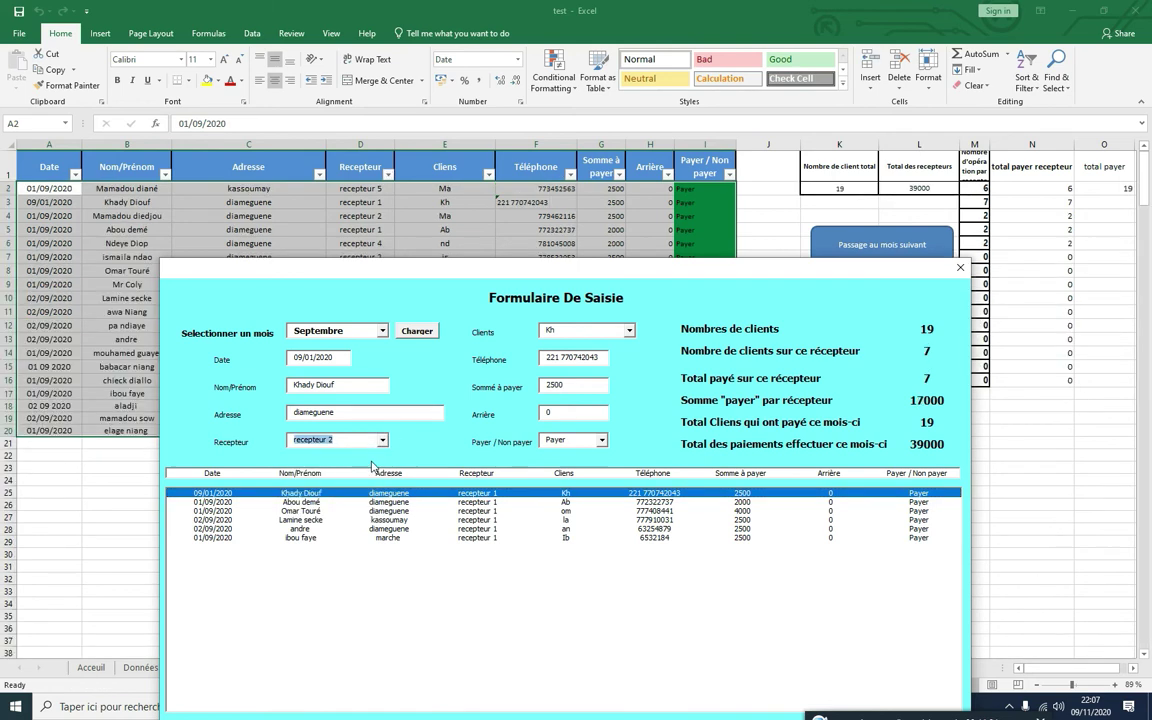
mouse_move(722, 267)
mouse_down()
mouse_move(613, 607)
mouse_move(655, 493)
mouse_up()
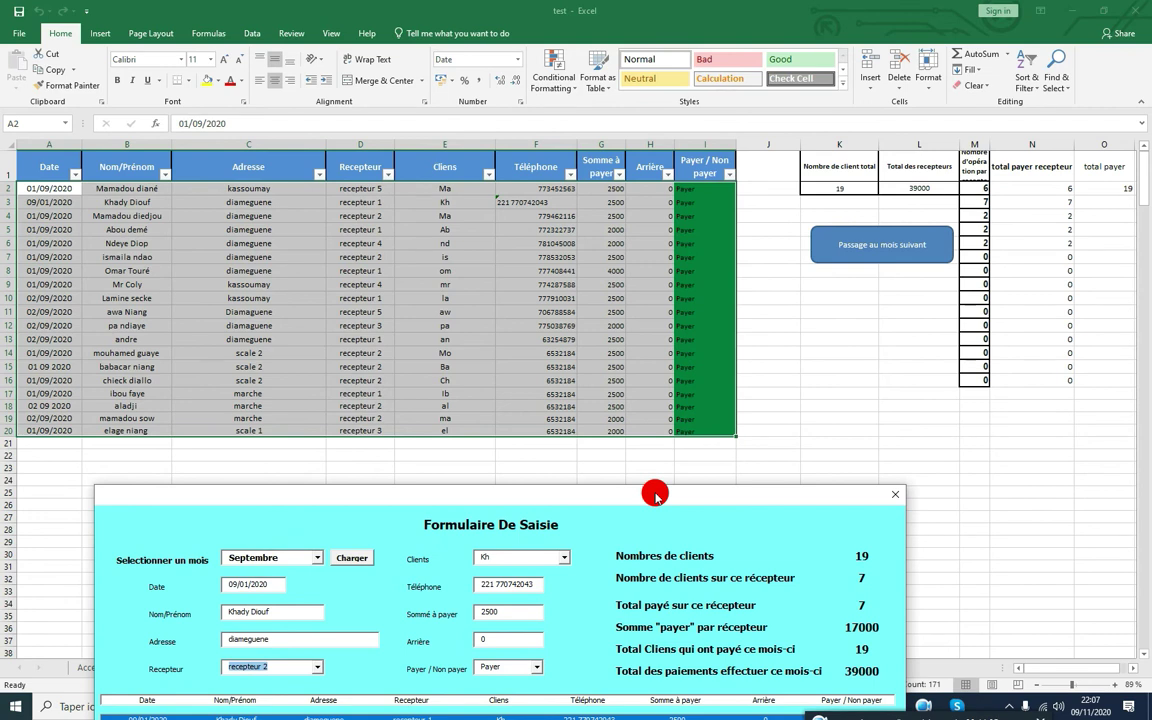
drag(655, 493, 745, 211)
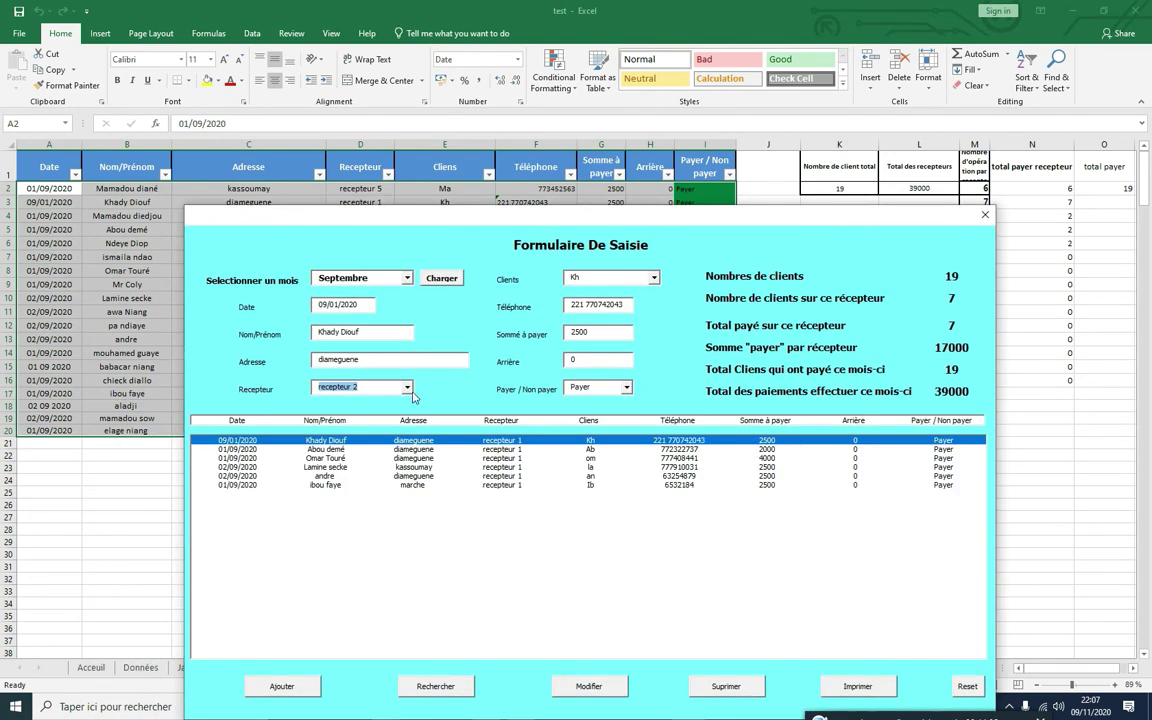
click(407, 387)
click(390, 408)
click(967, 686)
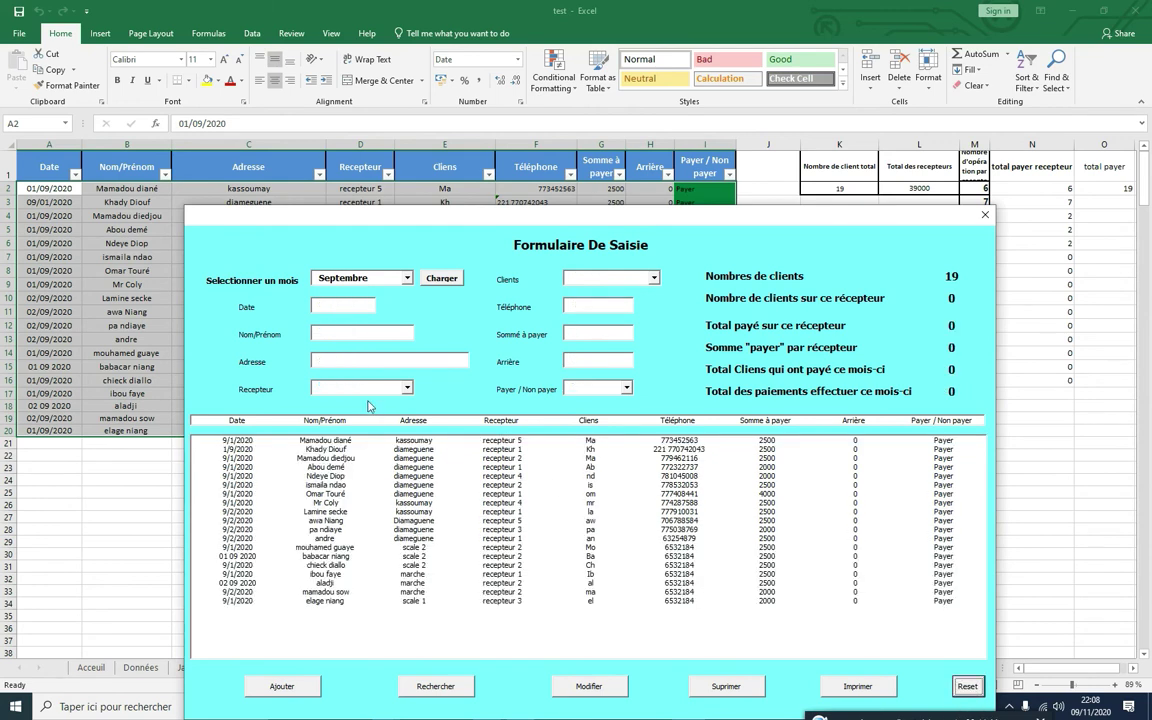
Step: Step the receiver filter through recepteur 2, 3 and 4 while viewing the sheet
click(405, 393)
click(365, 424)
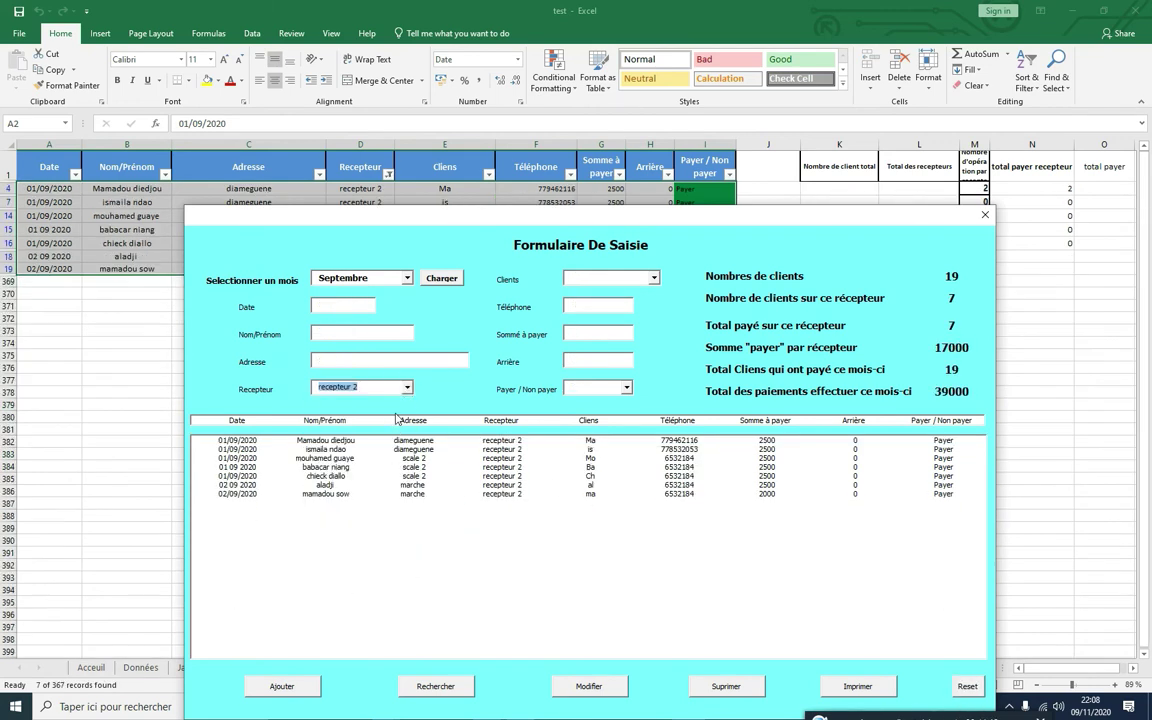
drag(657, 236, 659, 212)
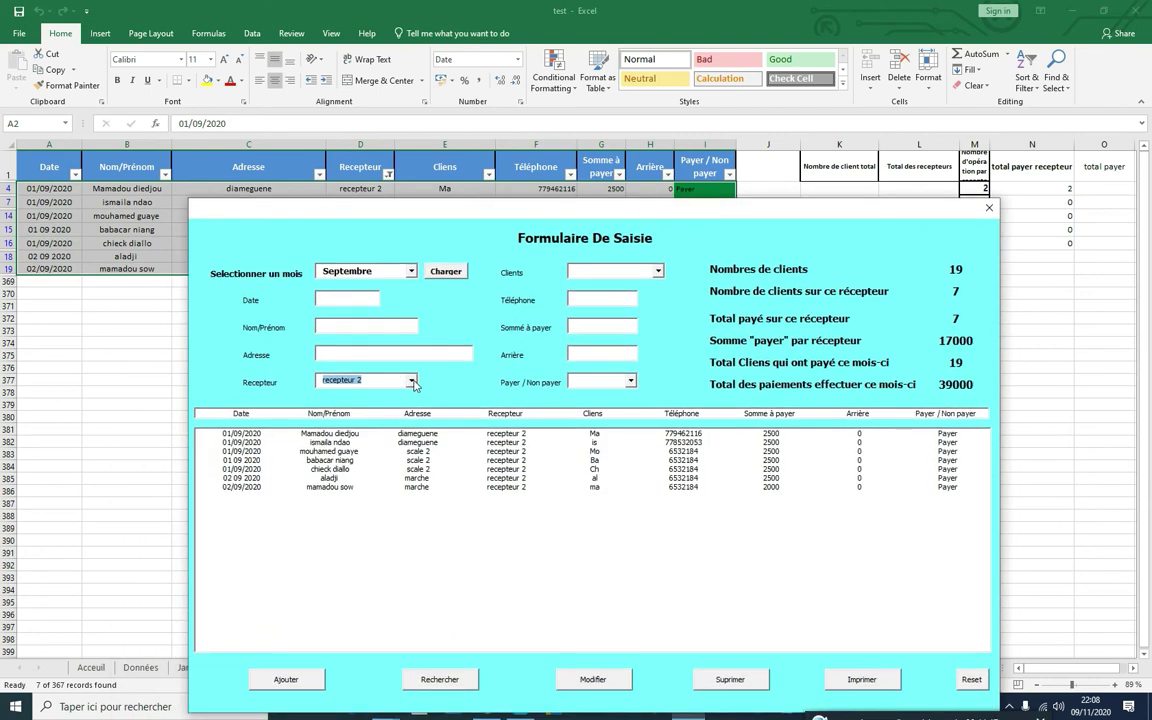
click(411, 382)
click(362, 412)
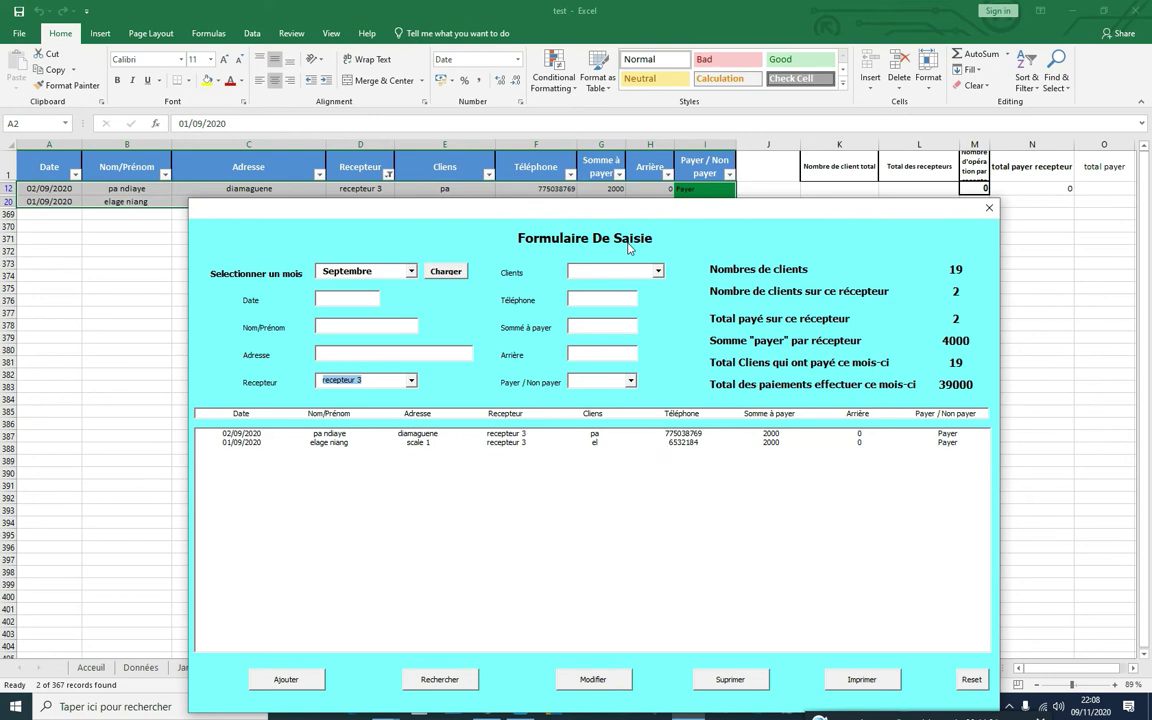
mouse_move(662, 208)
mouse_down()
mouse_move(617, 318)
mouse_move(625, 249)
mouse_up()
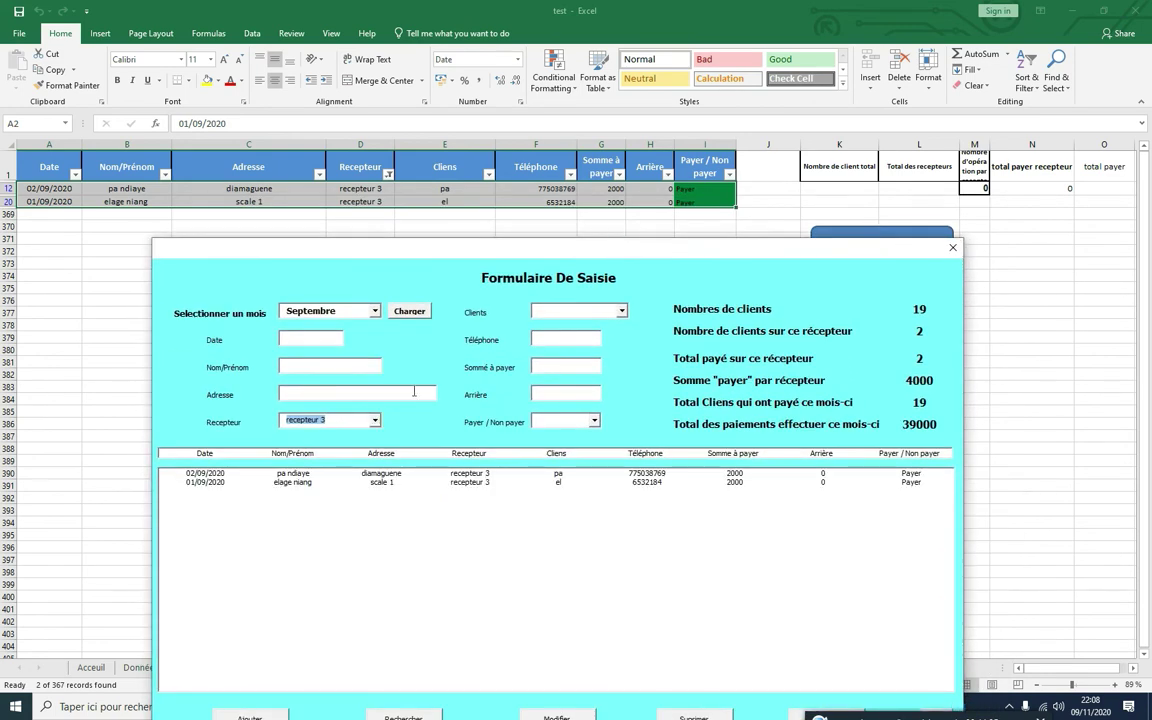
click(376, 422)
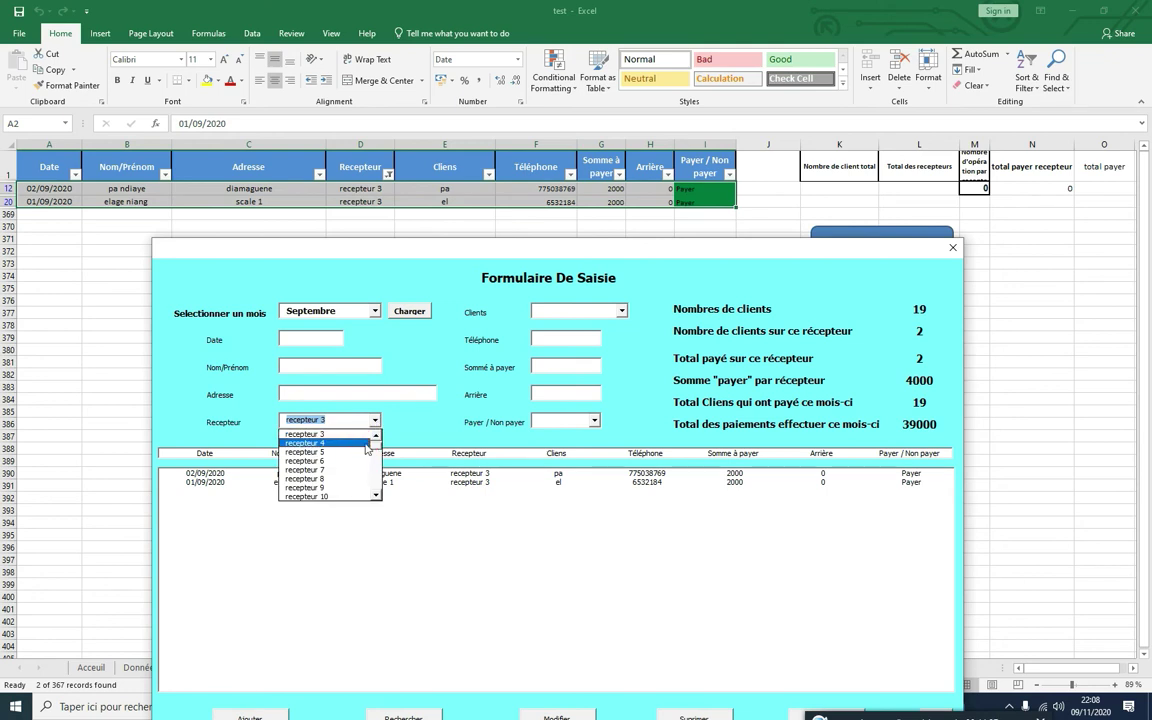
click(365, 444)
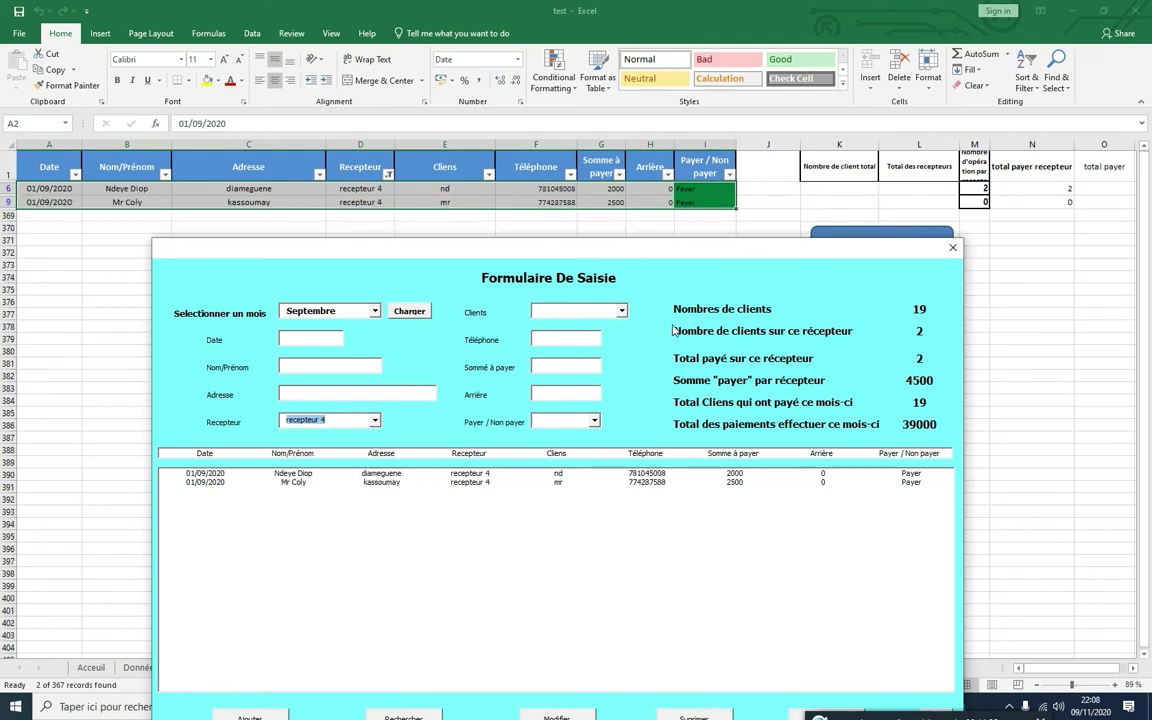
Step: Filter to recepteur 5 and load its second record (02/09/2020, 2500, Payer)
click(374, 421)
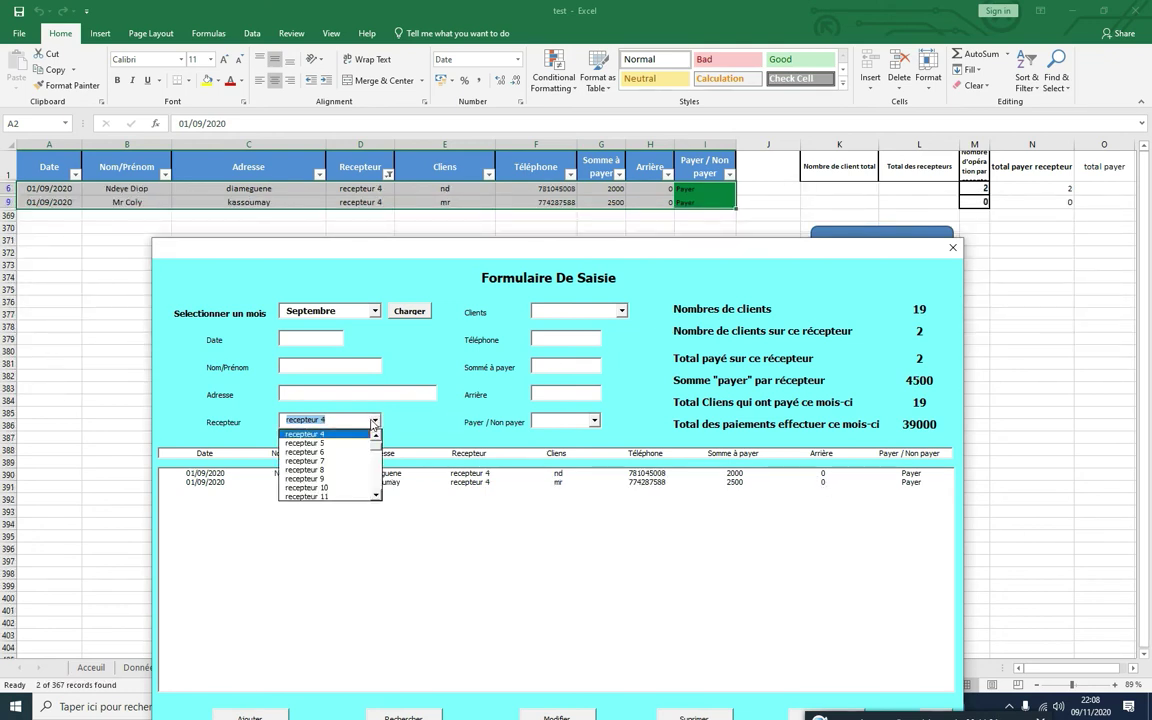
click(363, 443)
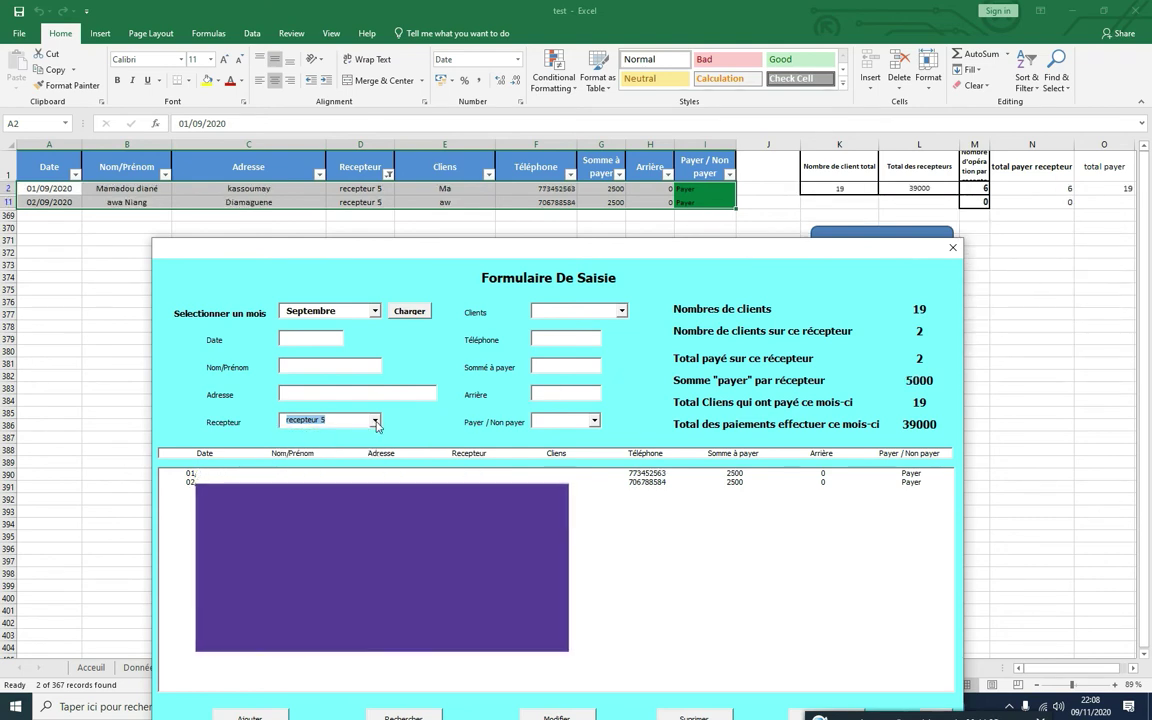
click(374, 421)
click(380, 441)
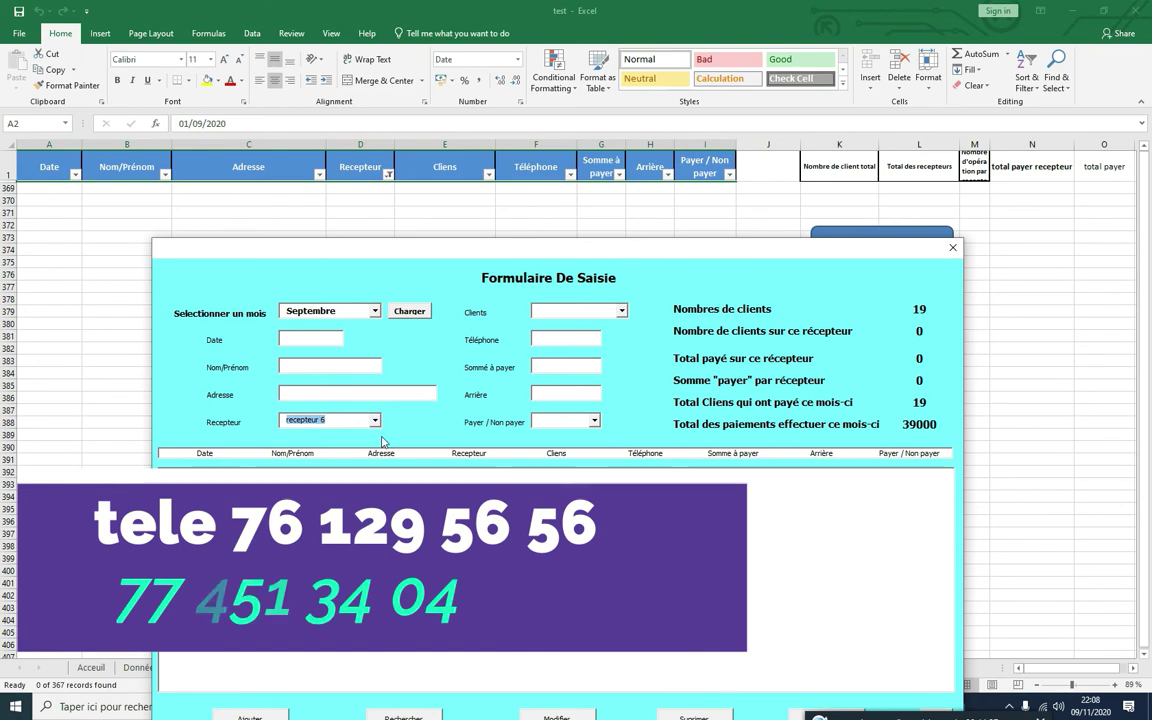
click(374, 421)
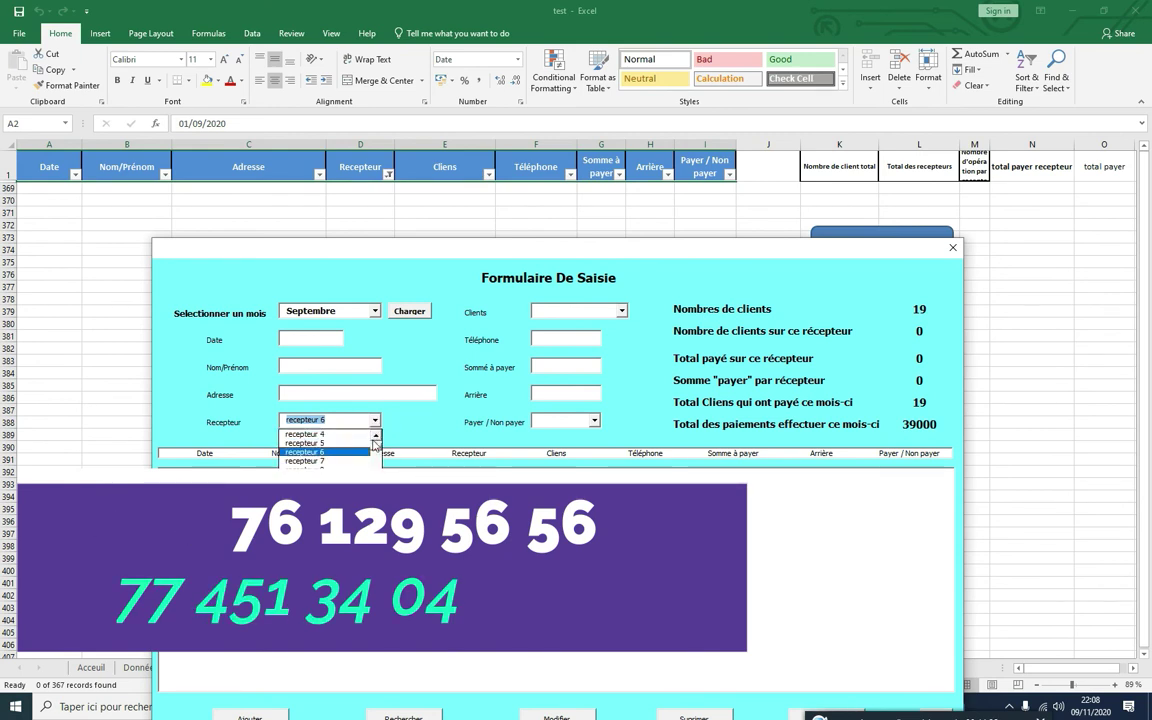
click(310, 443)
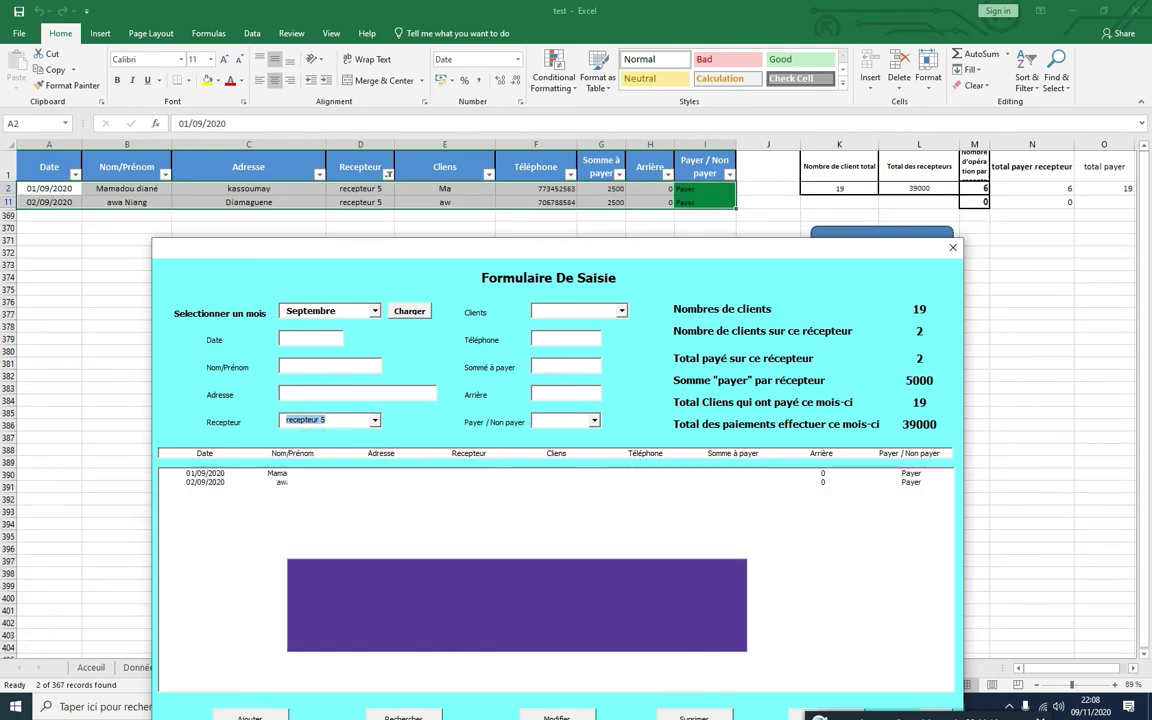
click(601, 483)
click(594, 421)
click(565, 433)
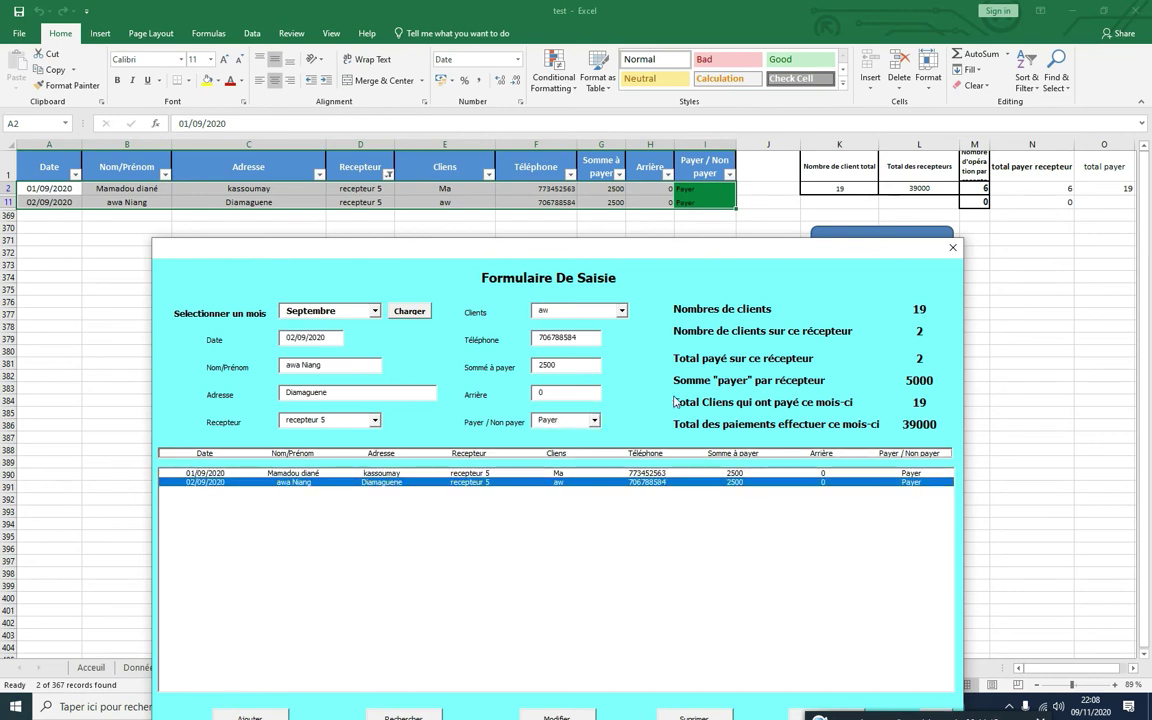
Step: Change the record's status to Non Payer with Modifier and confirm
click(594, 421)
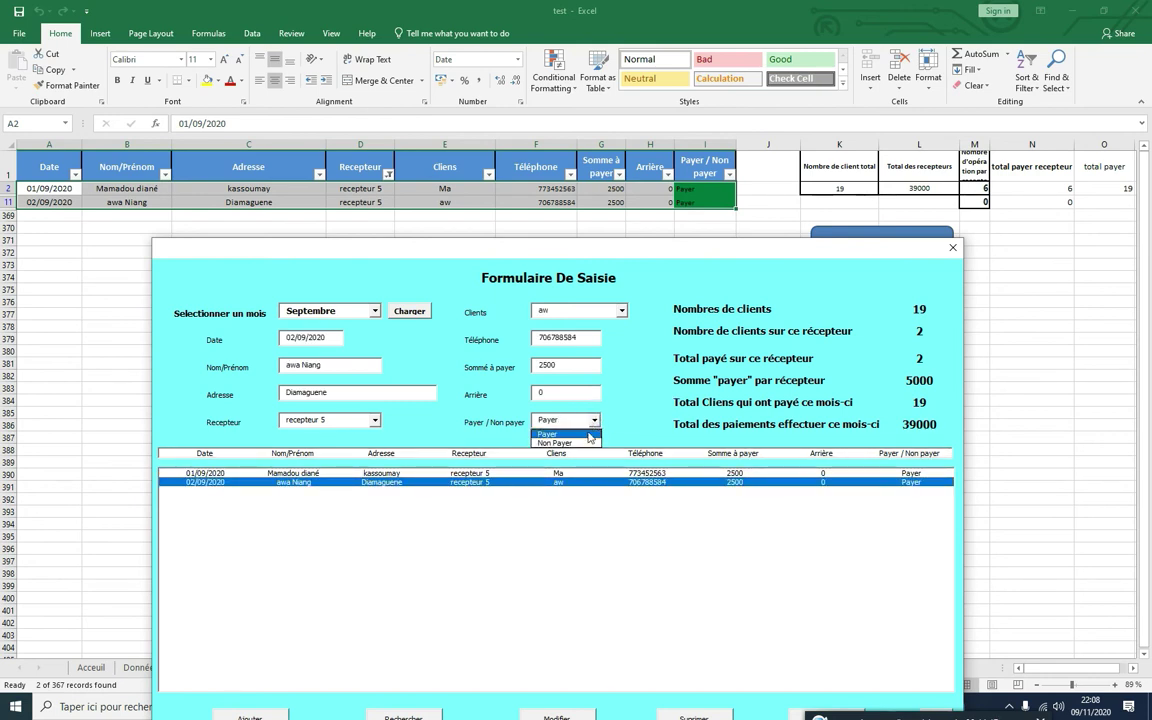
click(585, 443)
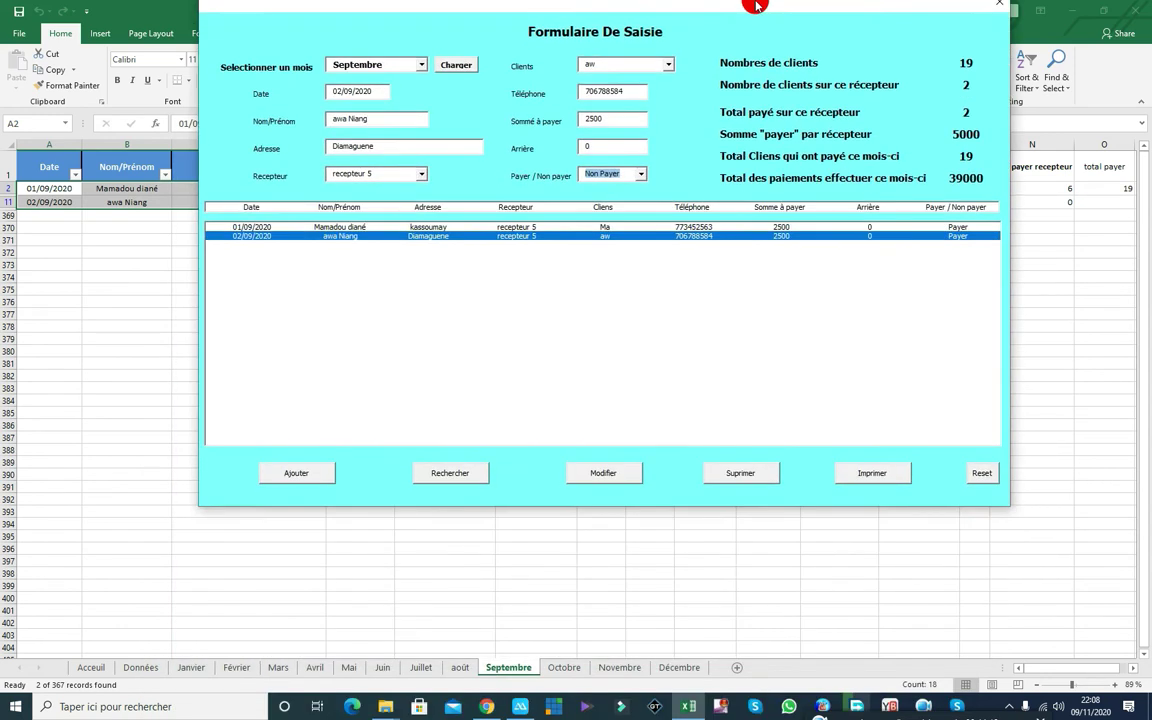
click(610, 481)
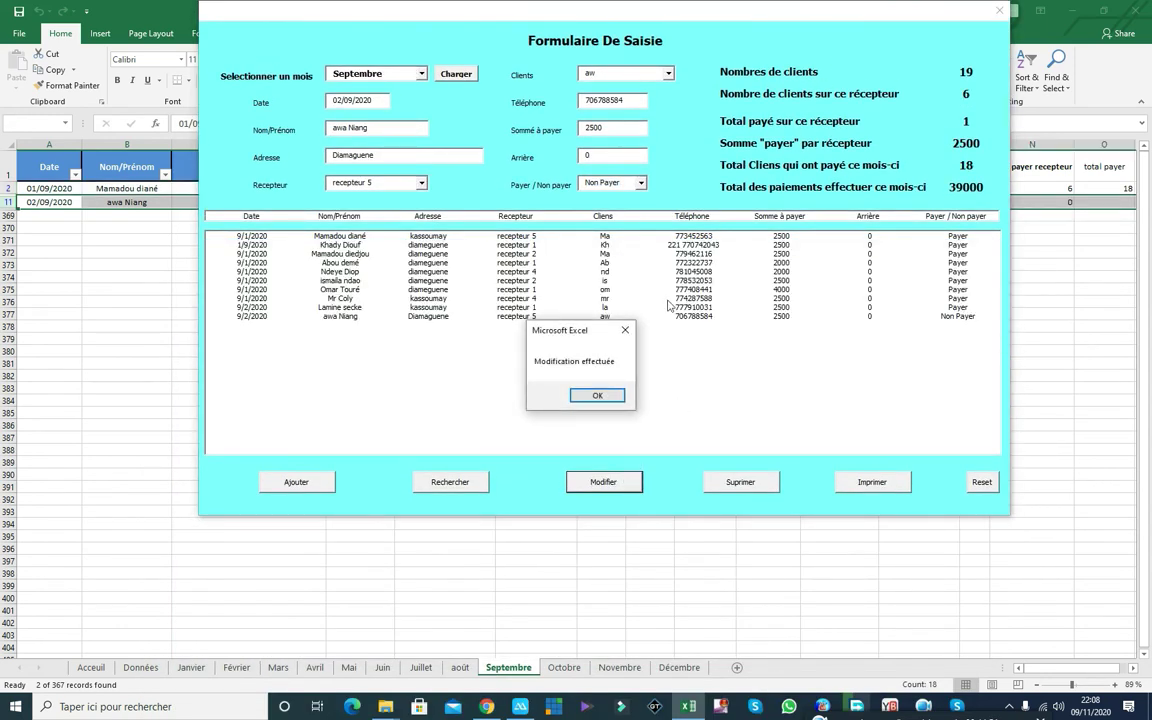
click(598, 395)
mouse_move(806, 11)
mouse_down()
mouse_move(641, 333)
mouse_move(637, 249)
mouse_up()
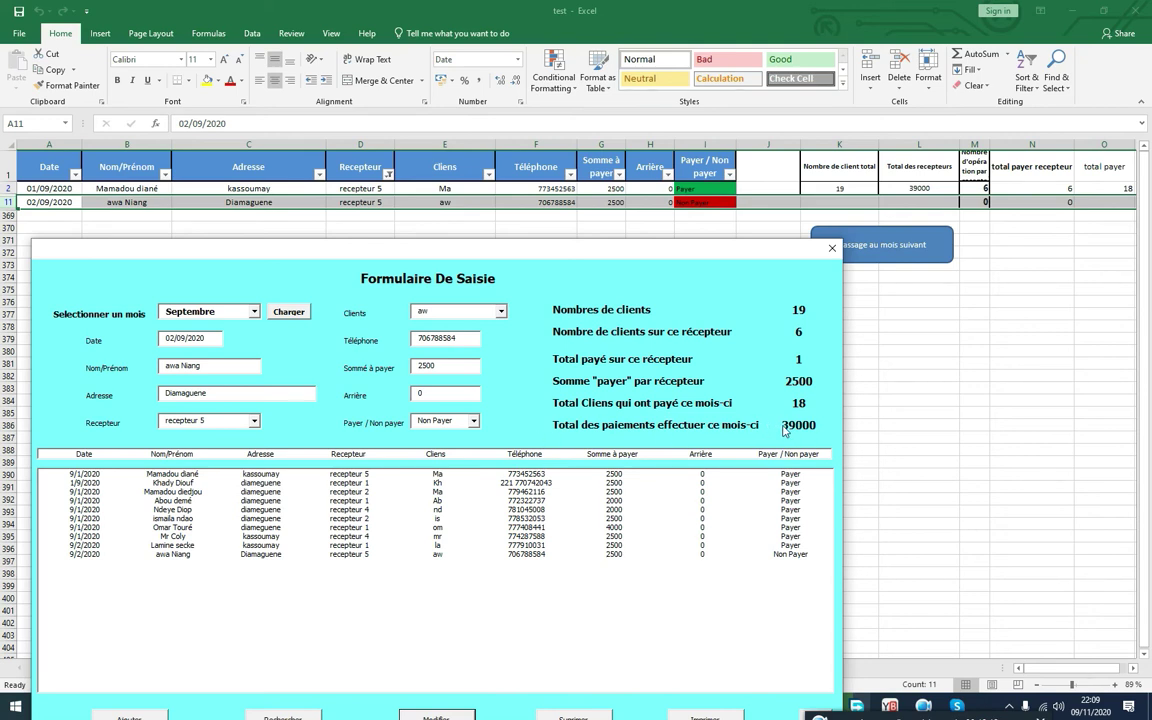
Step: Switch the record back to Payer with Modifier and confirm
click(474, 421)
click(440, 432)
drag(508, 258, 499, 157)
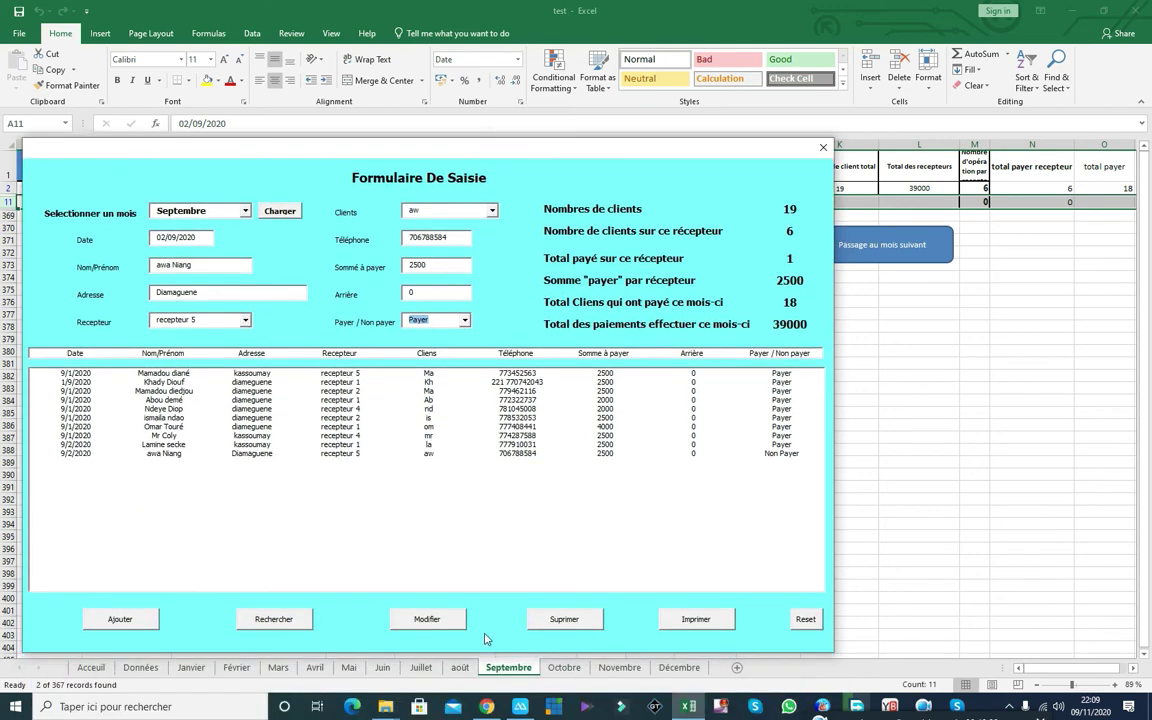
click(454, 621)
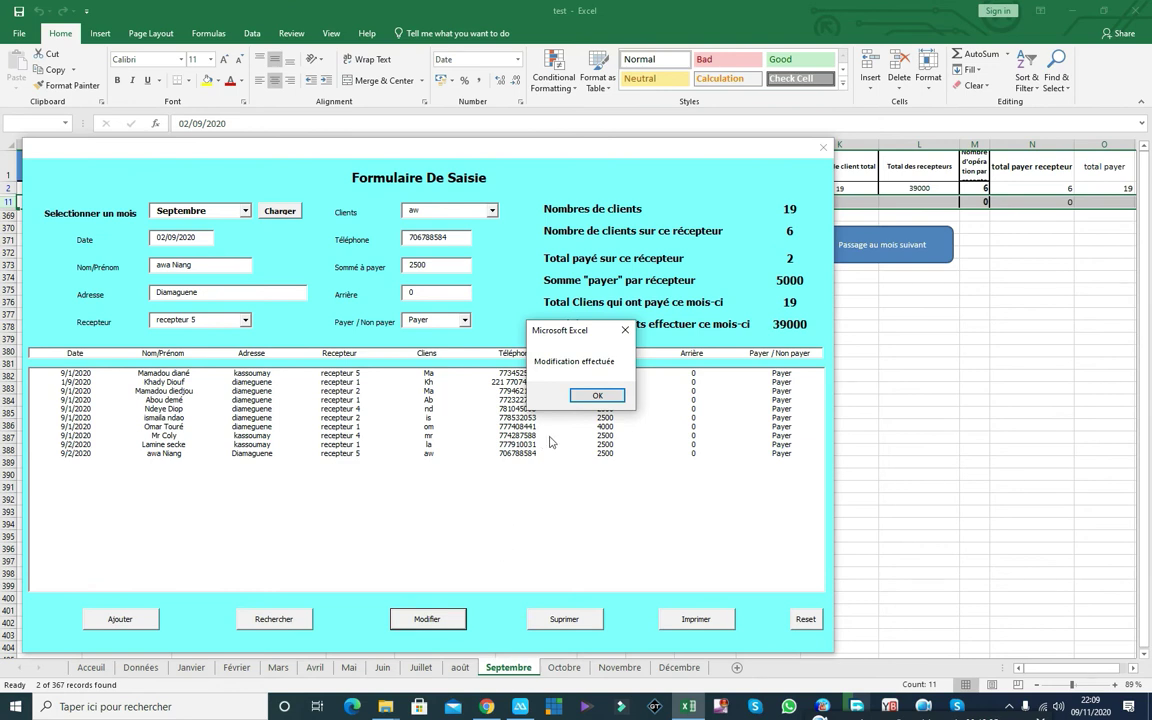
click(592, 393)
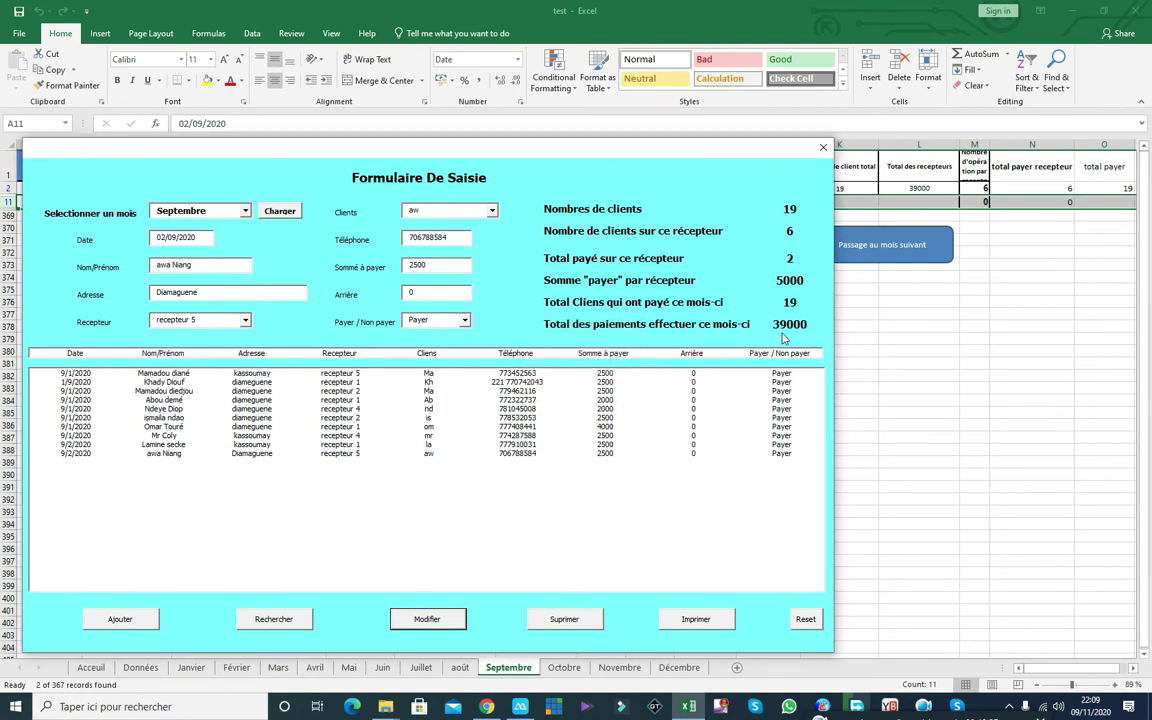
Step: Set the record to Non Payer again and save it, leaving 2500 paid for recepteur 5
mouse_move(750, 150)
mouse_down()
mouse_move(752, 495)
mouse_move(783, 237)
mouse_up()
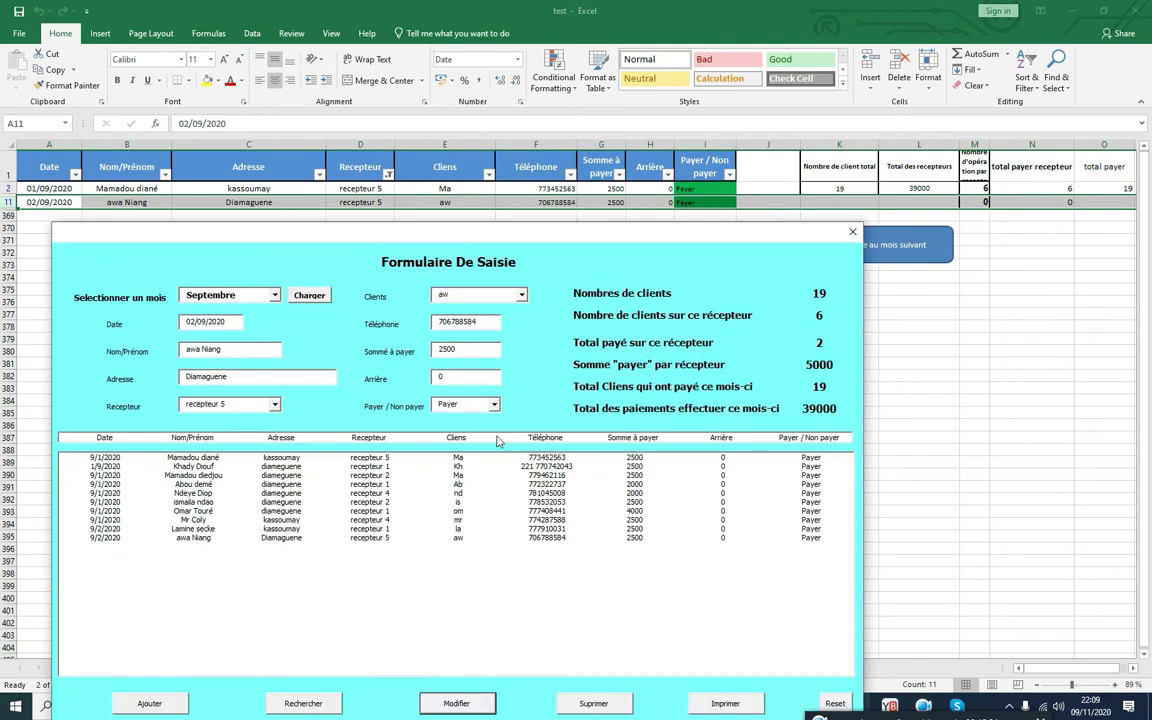
click(494, 404)
click(470, 426)
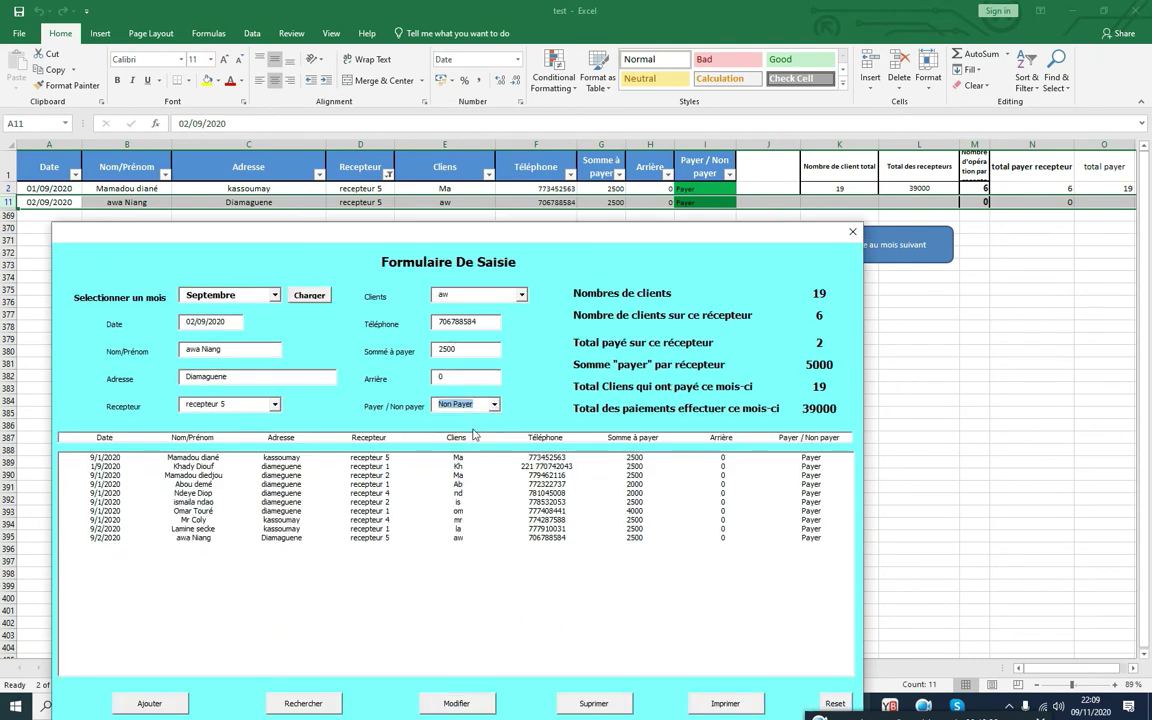
click(452, 703)
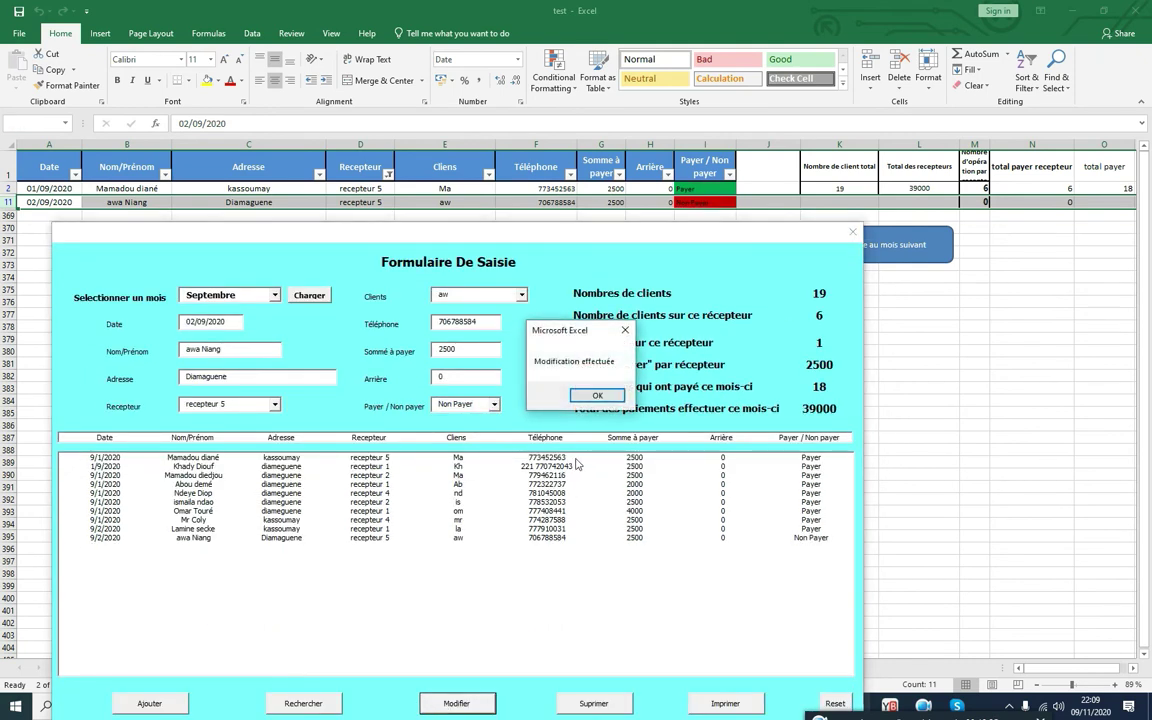
click(601, 401)
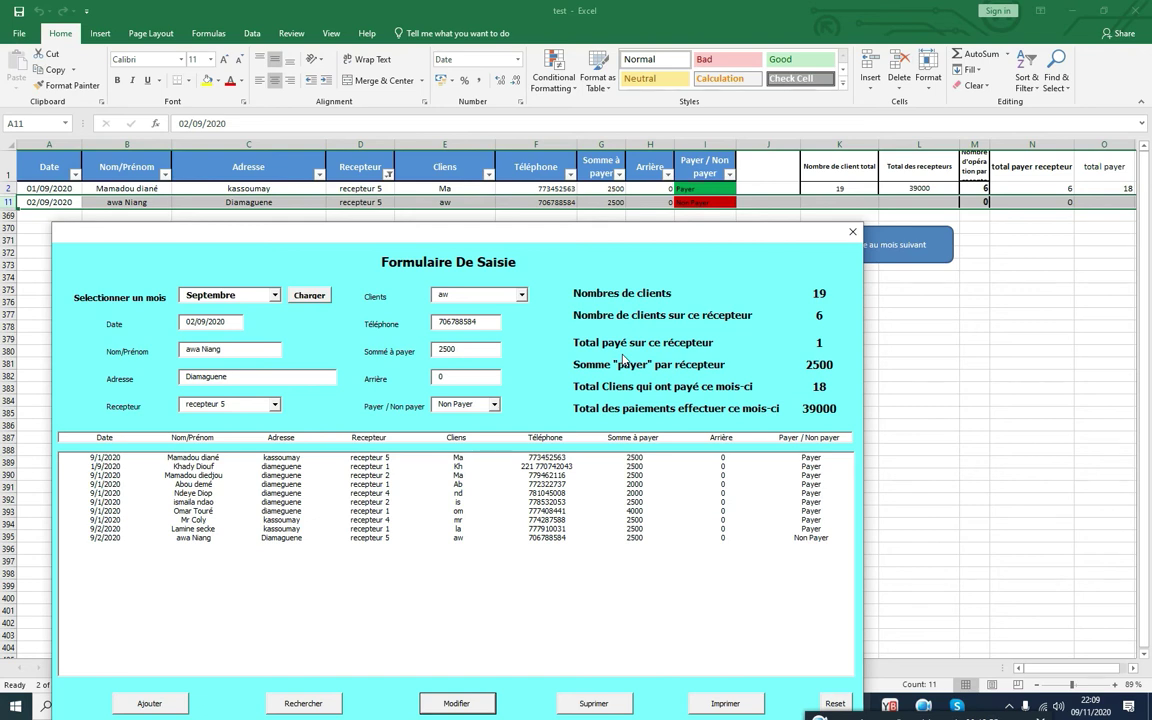
click(287, 295)
Step: Select Octobre as the month and load it, showing 15 clients paid
click(274, 295)
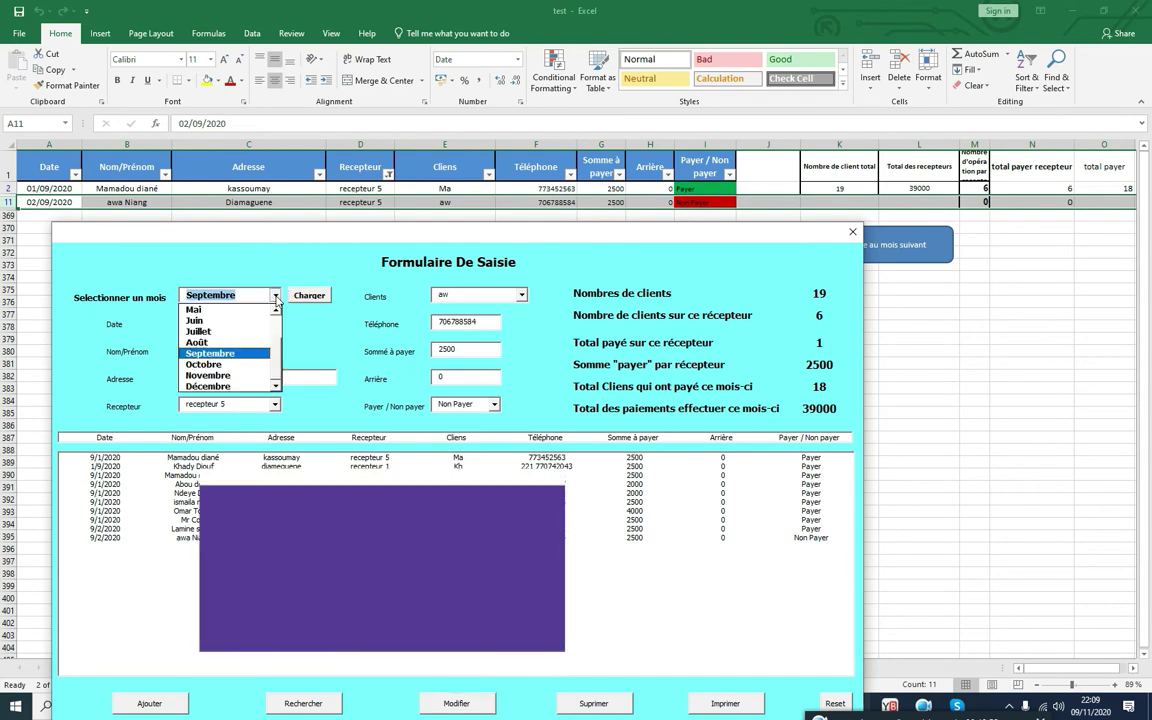
click(266, 368)
click(309, 295)
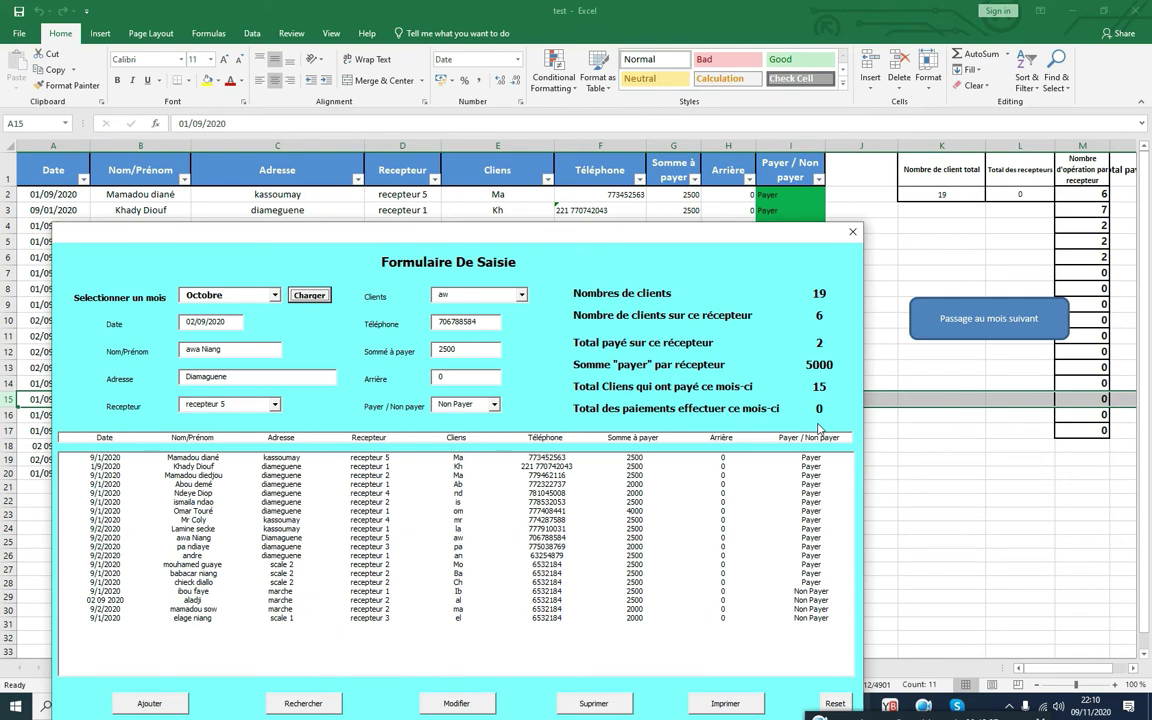
Step: Close the Formulaire De Saisie form and request the move to the next month
click(845, 236)
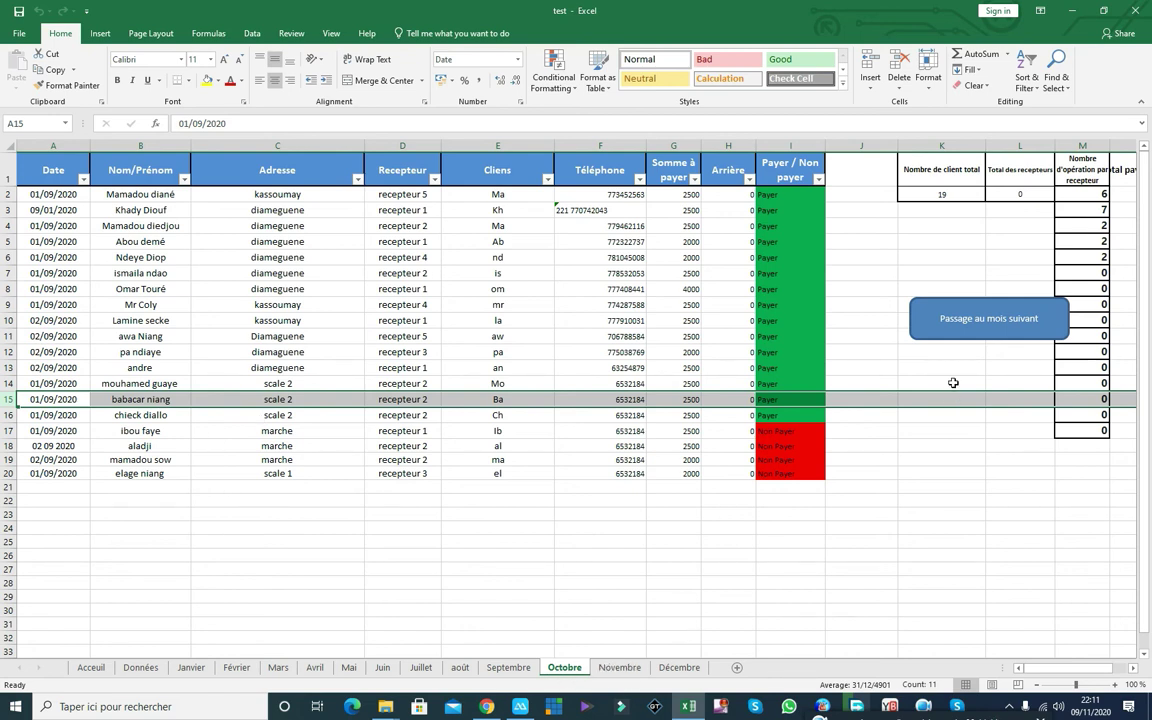
click(968, 330)
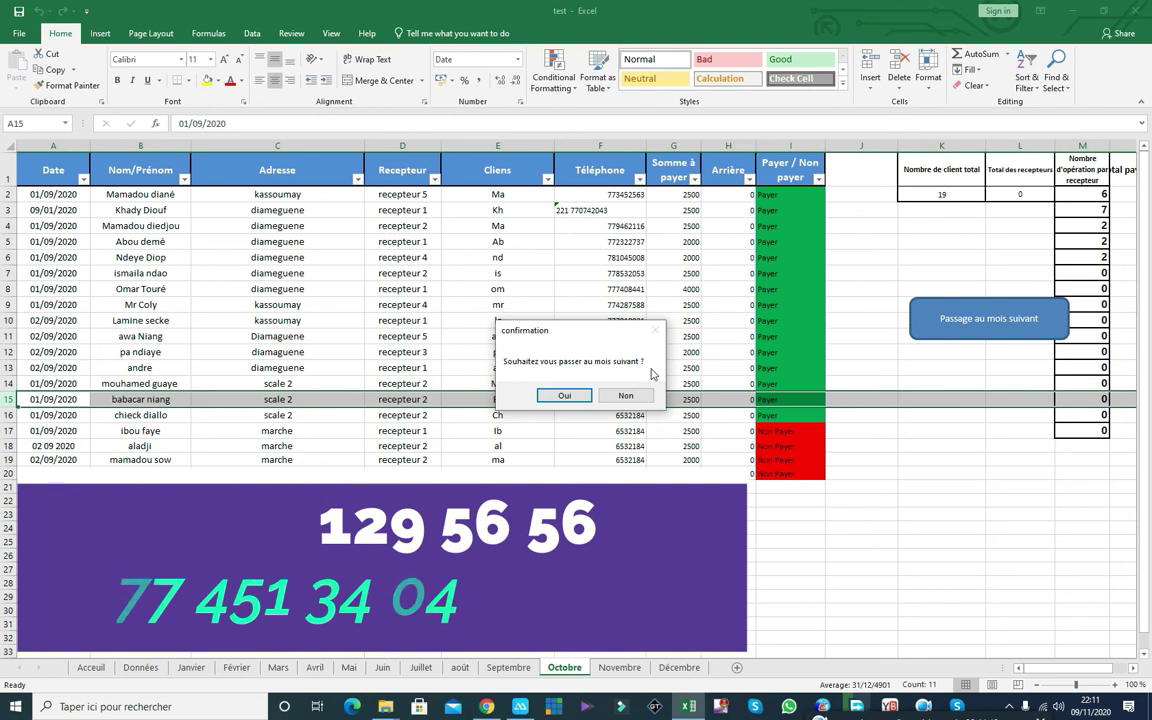
Step: Confirm moving to Novembre with Oui and acknowledge the completion message
click(568, 395)
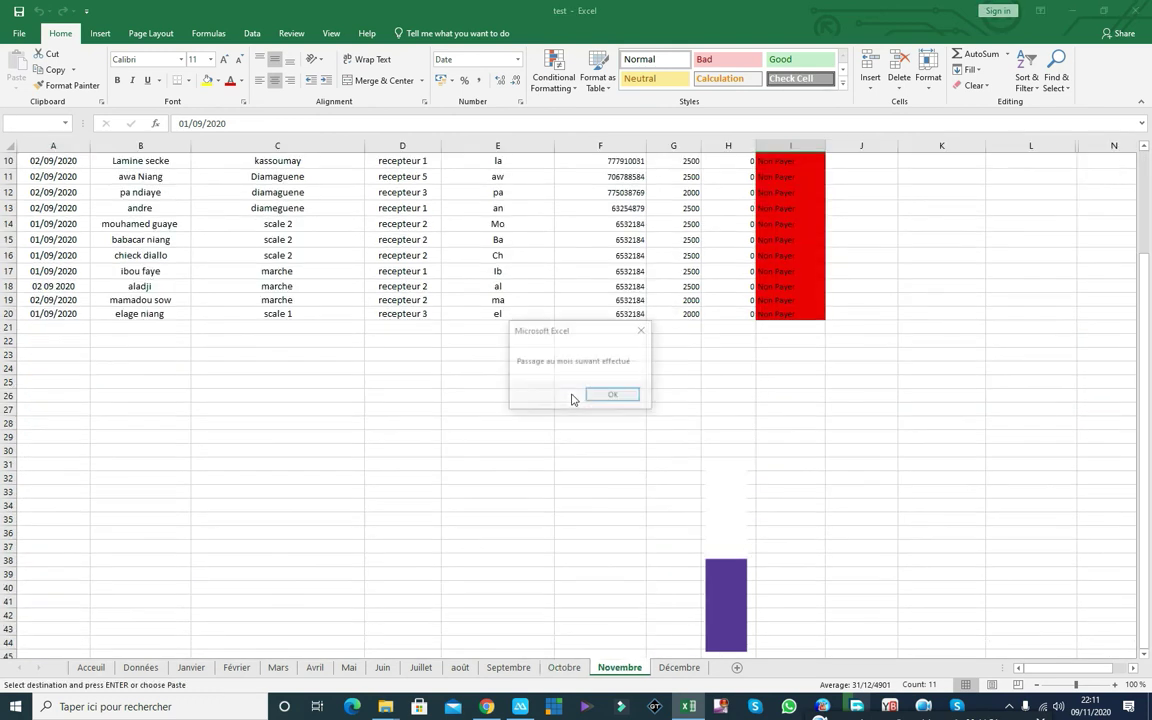
click(610, 395)
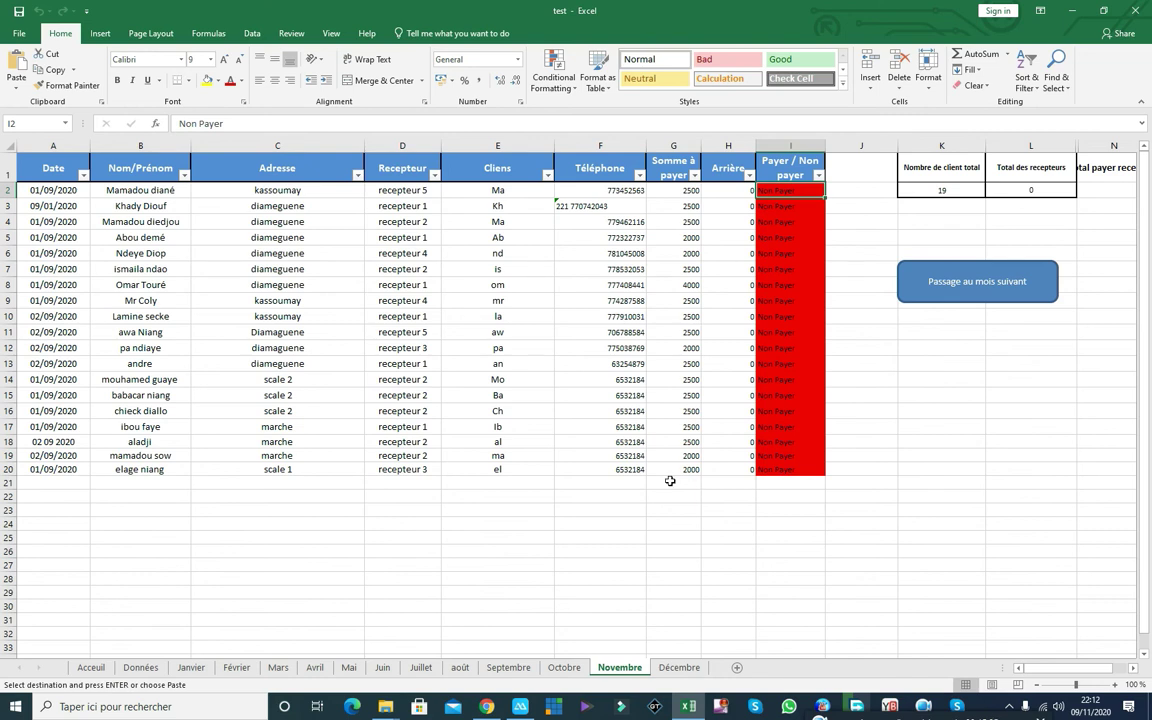
Step: From the Accueil sheet, open and reset the form, filter to recepteur 1, and load its first client
click(95, 669)
click(379, 389)
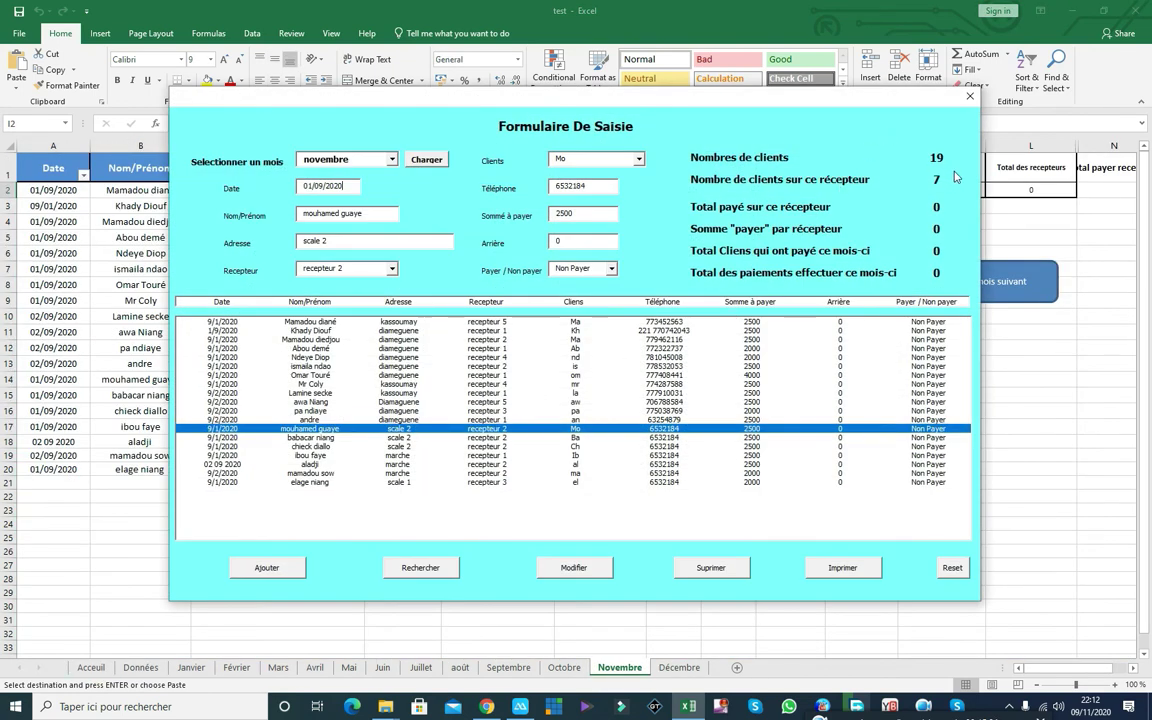
click(392, 268)
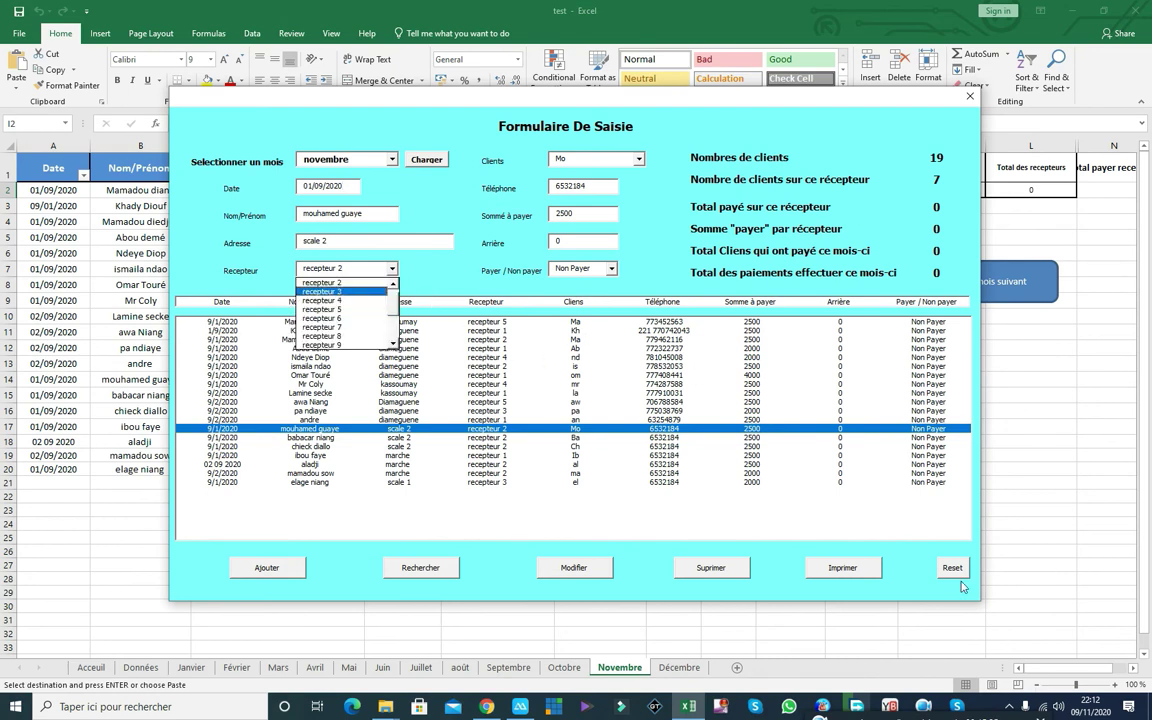
click(952, 567)
click(392, 268)
click(340, 278)
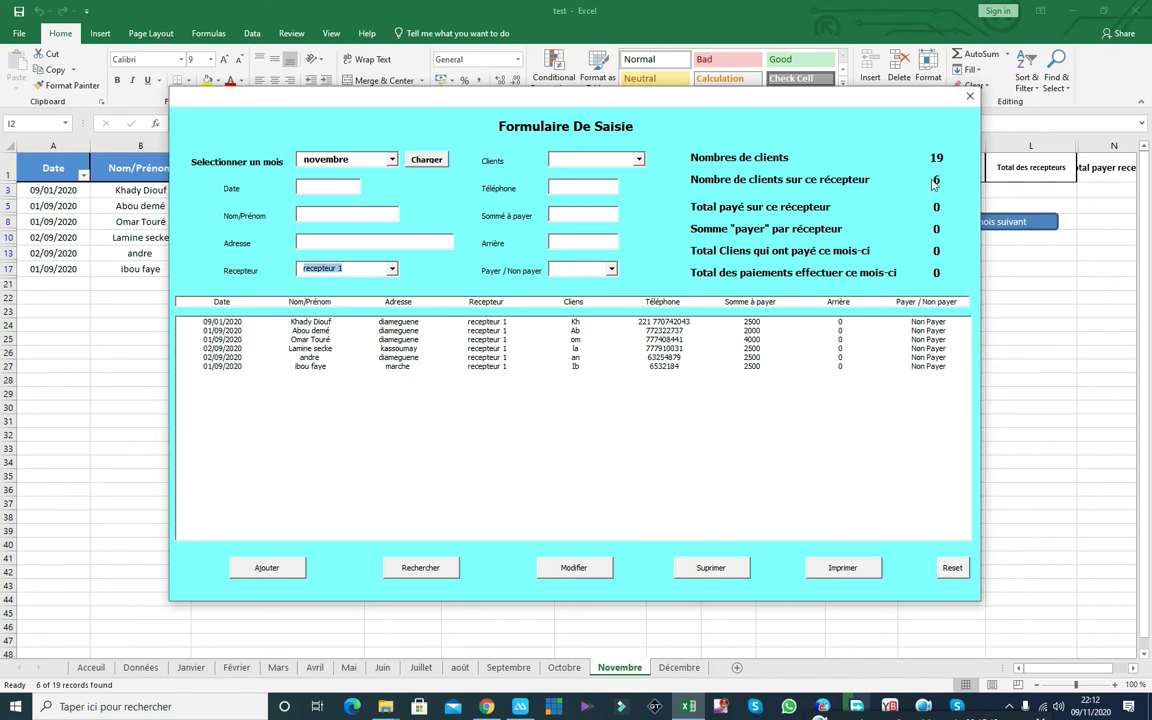
click(397, 323)
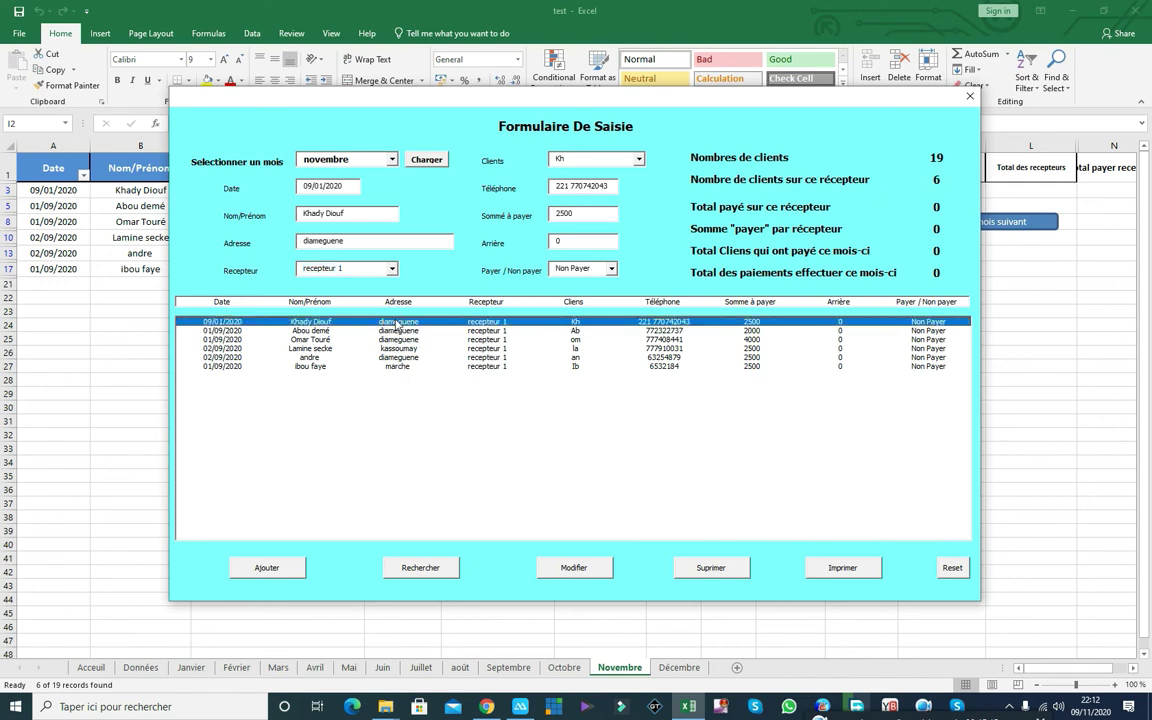
Step: Save recepteur 1's first client as Payer dated 09/11/2020, then clear the form
click(611, 268)
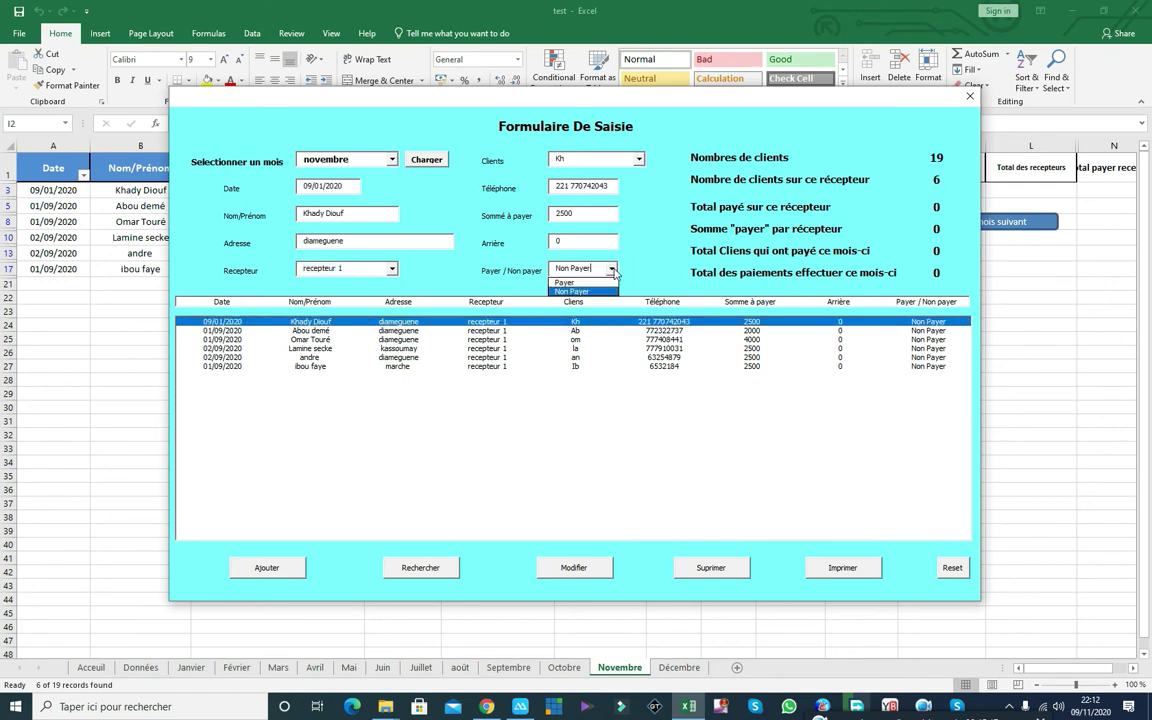
click(580, 281)
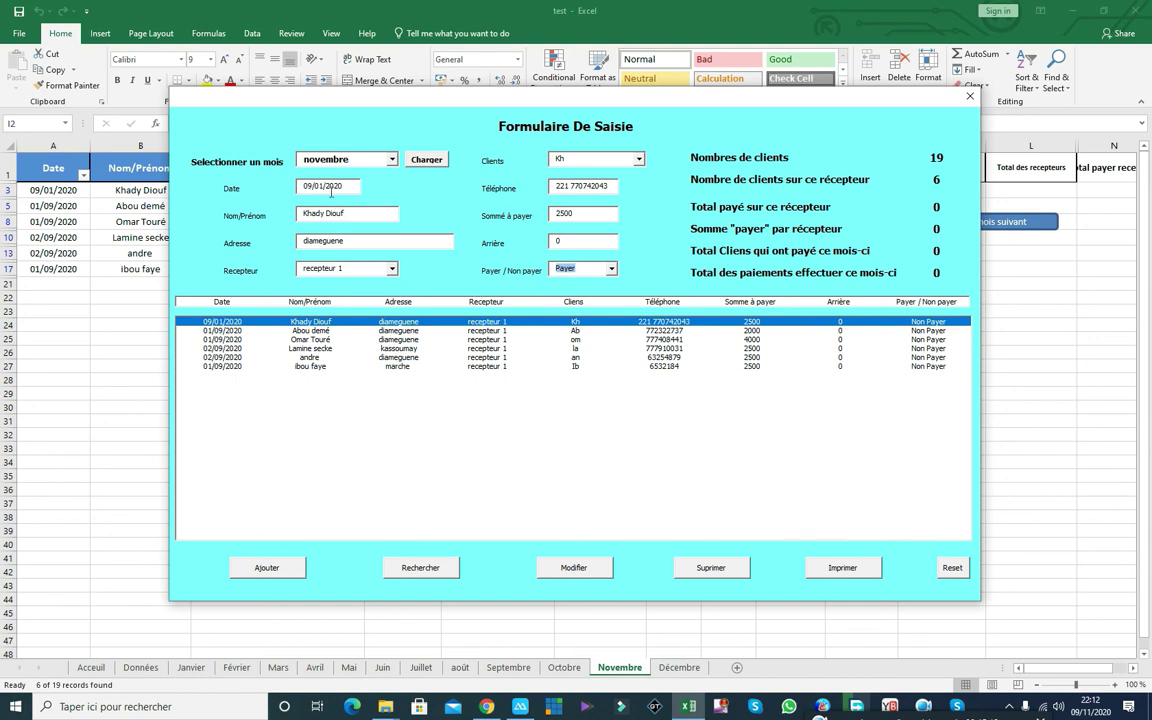
drag(331, 186, 248, 191)
text(09)
text(/)
text(11)
click(600, 568)
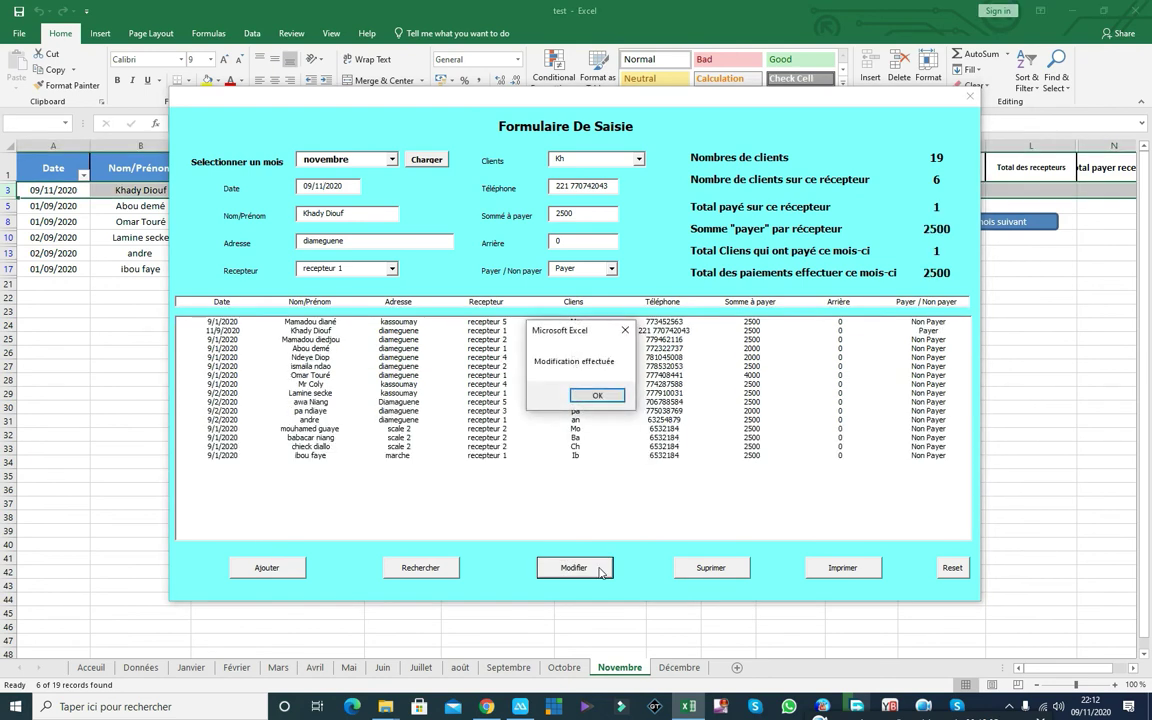
key(Return)
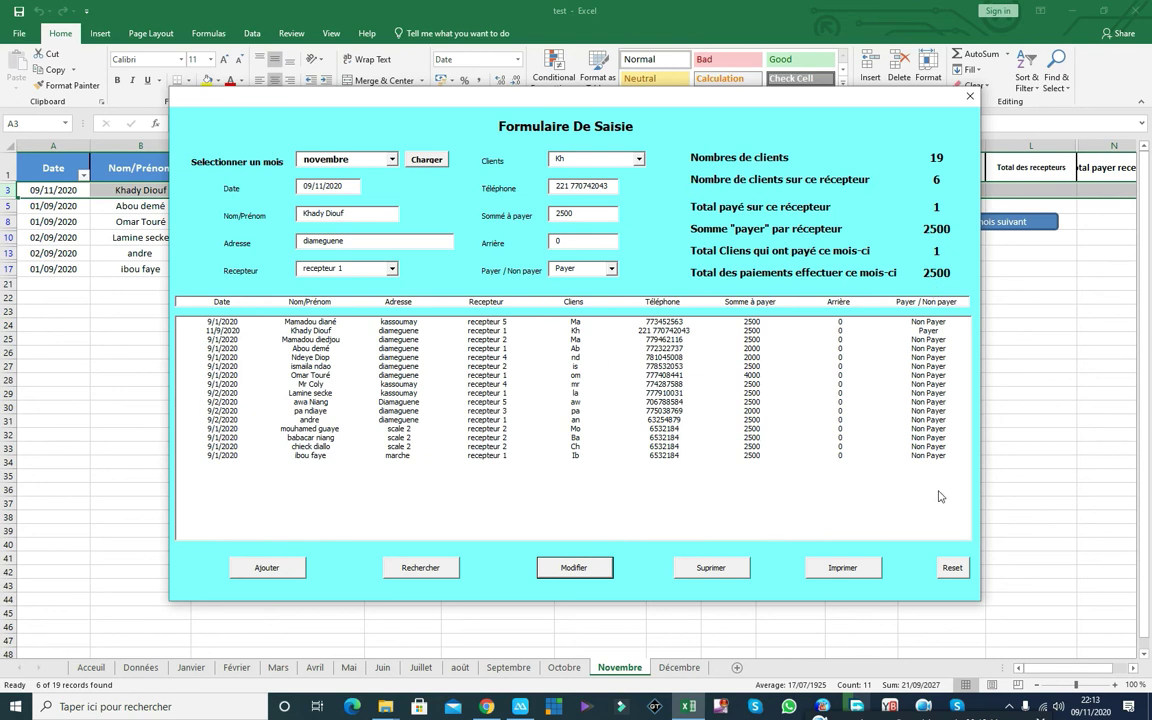
click(952, 567)
click(392, 269)
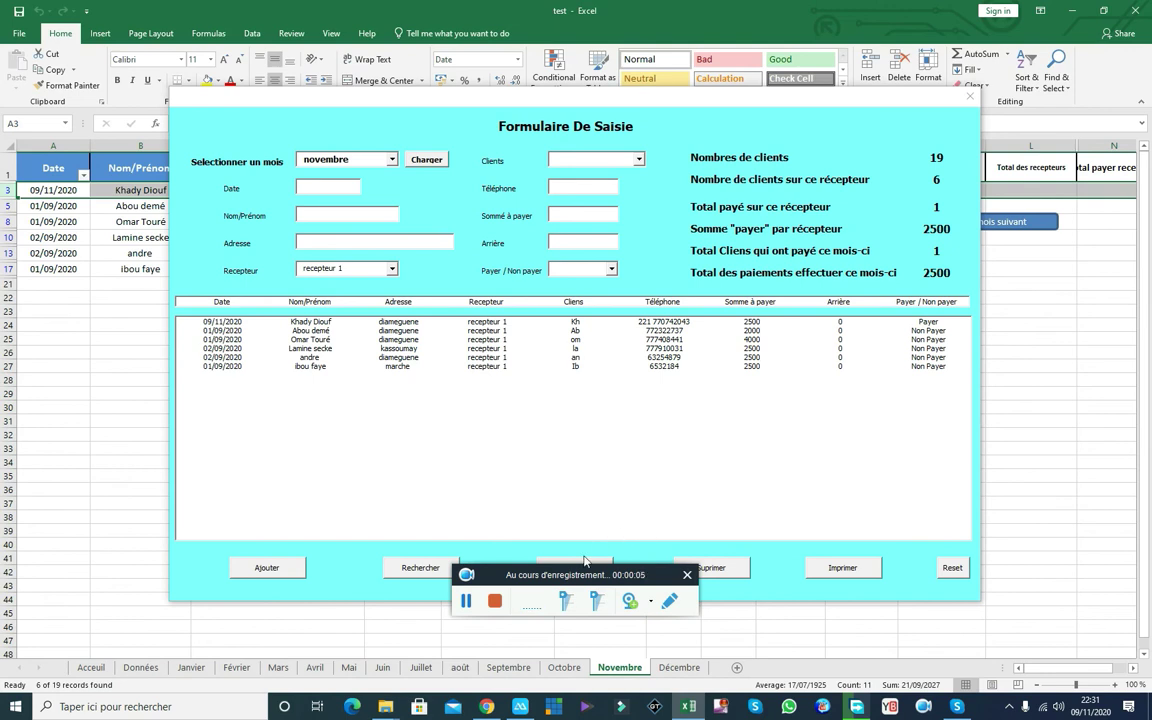
Step: Keep novembre as the month, reset the form, and check the sheet's payment column
drag(564, 578, 776, 610)
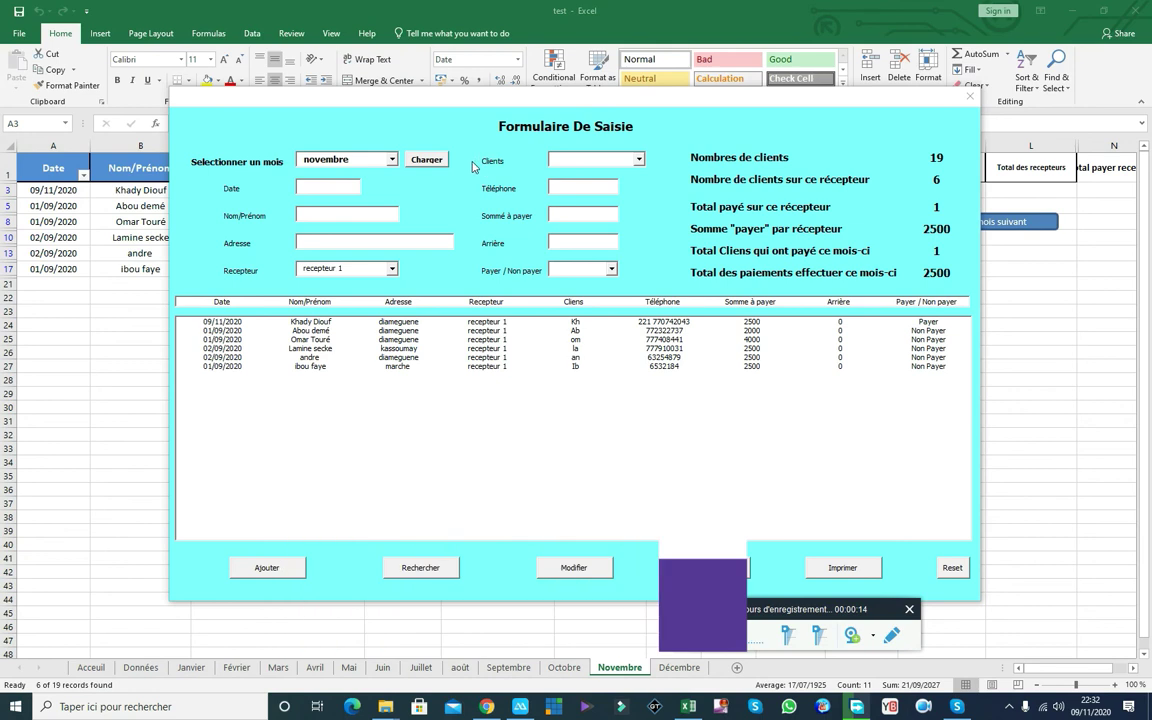
click(392, 159)
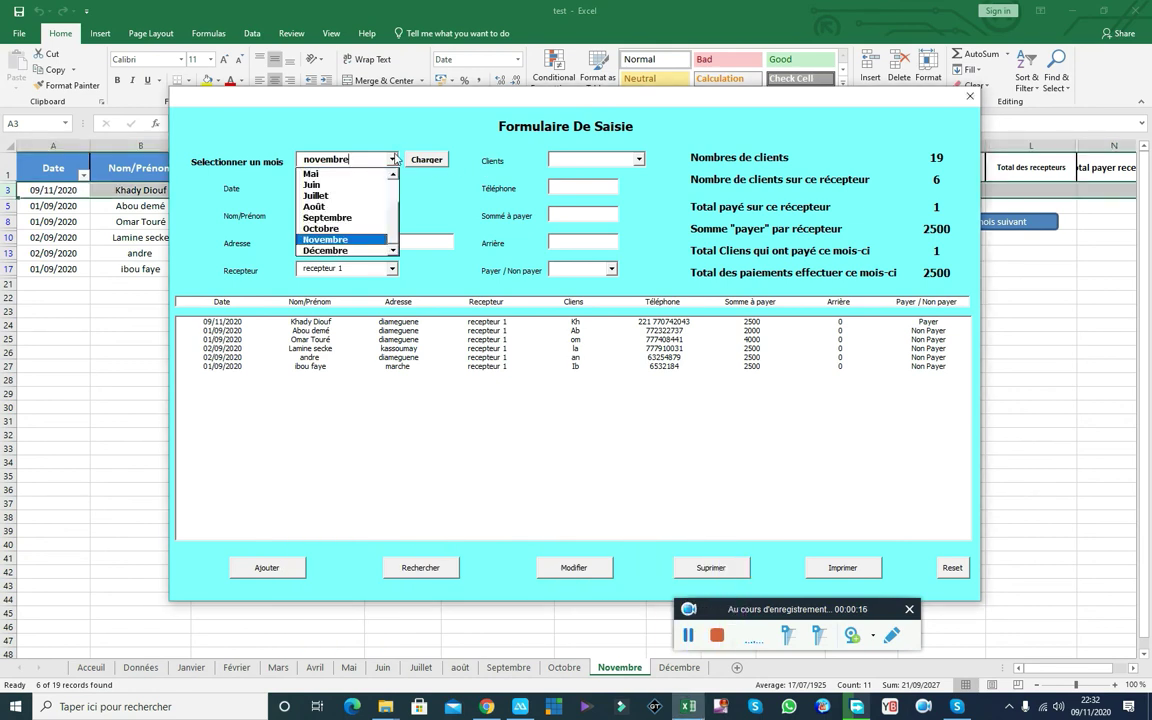
click(404, 194)
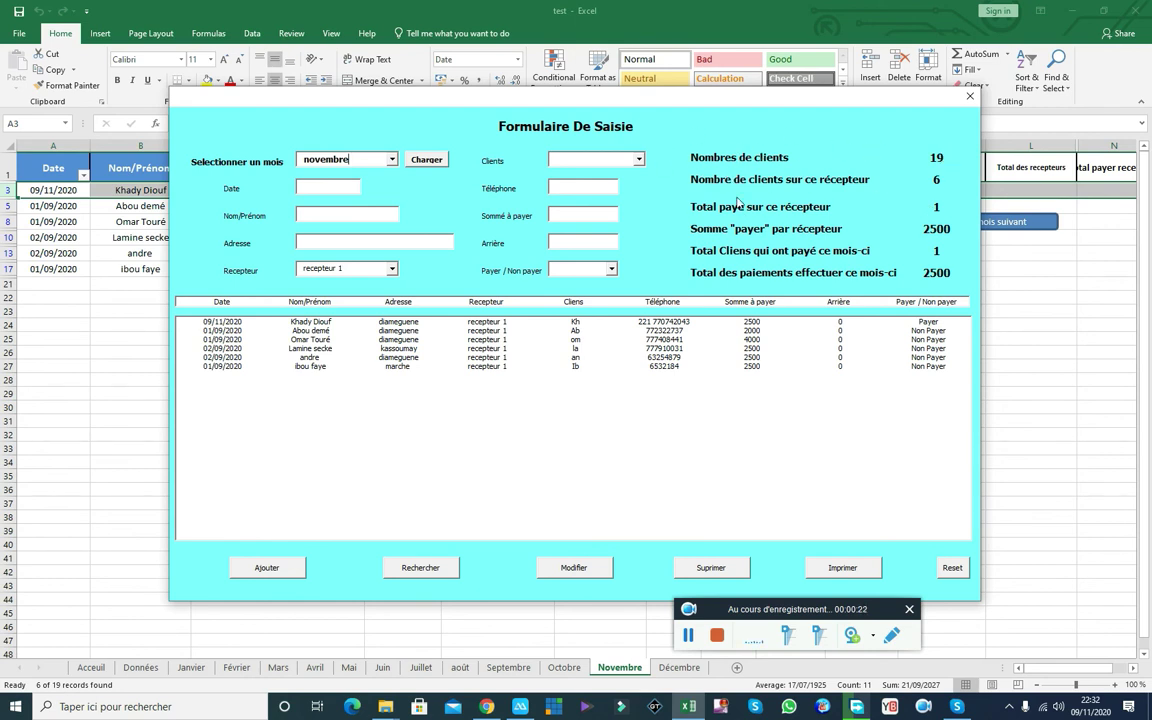
click(930, 164)
click(952, 567)
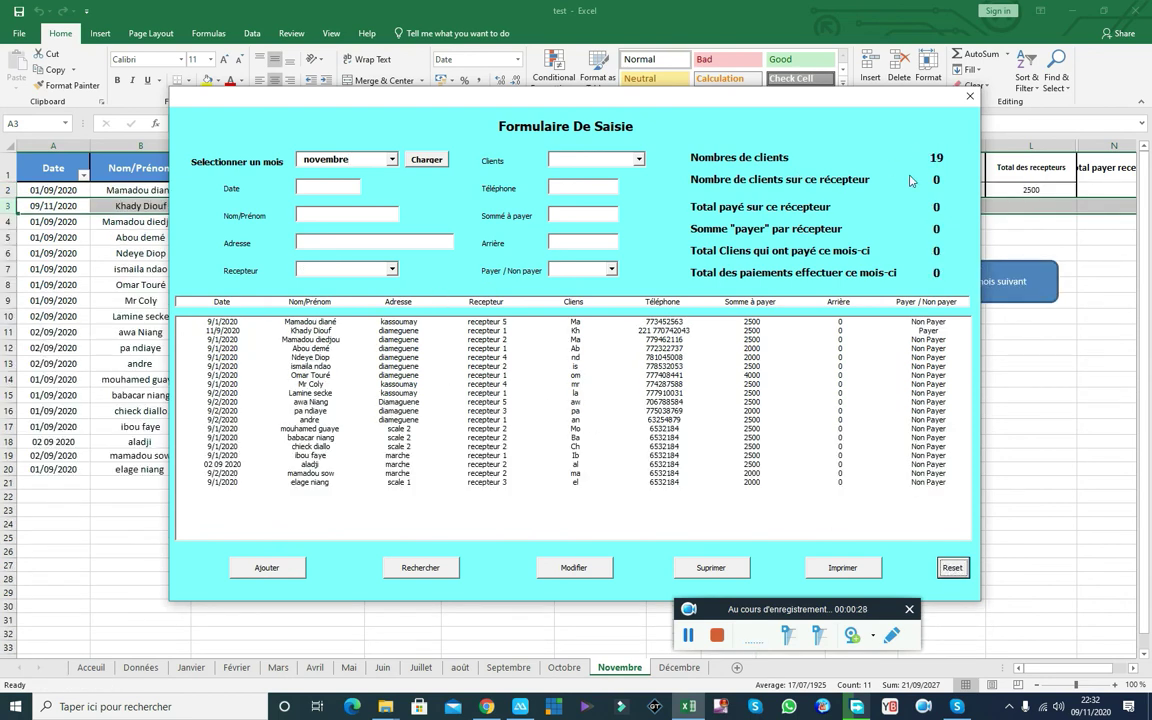
drag(825, 97, 473, 191)
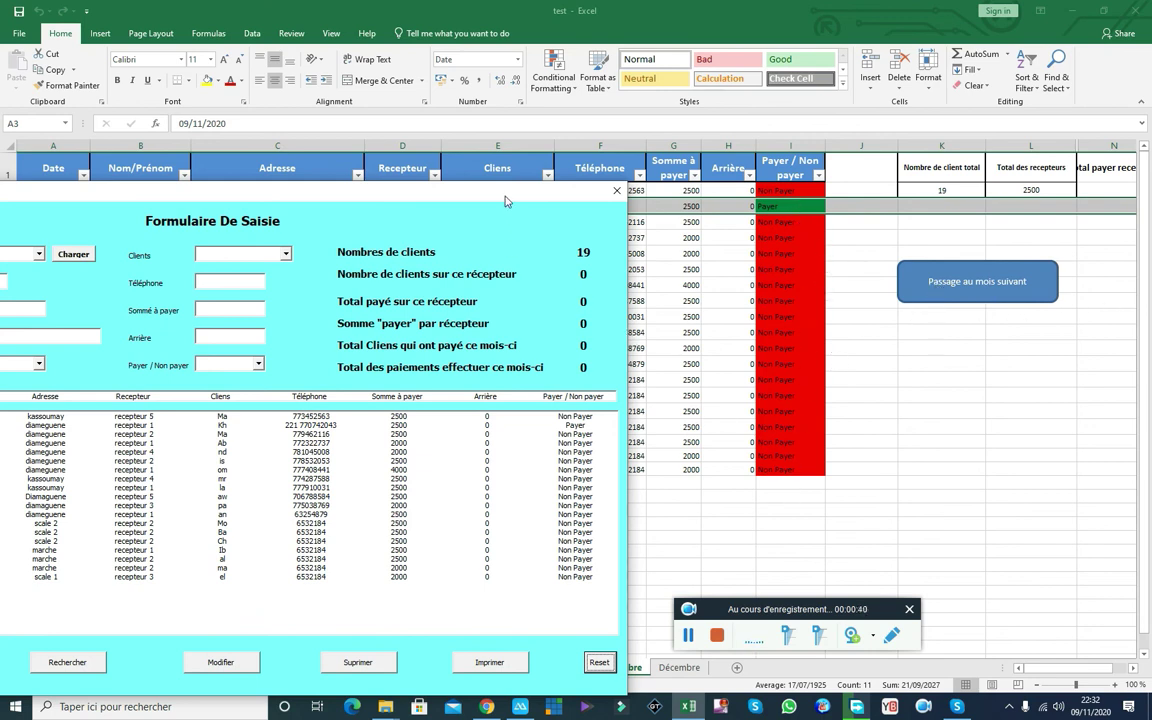
drag(506, 206, 847, 105)
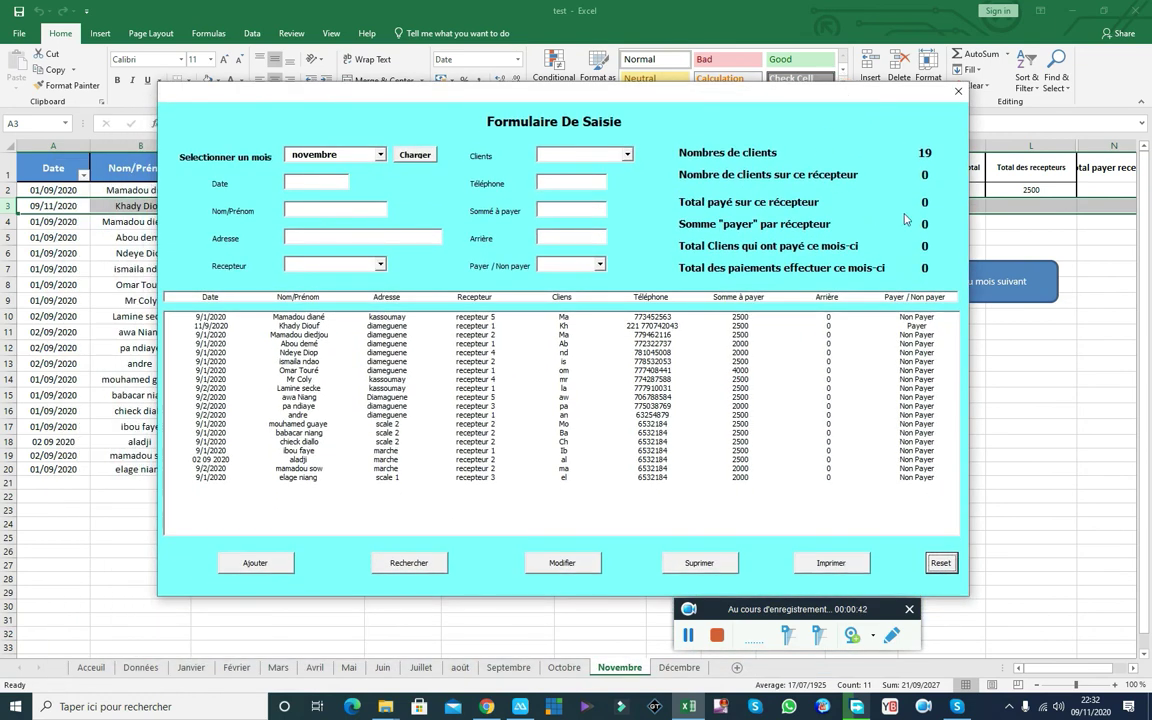
click(380, 264)
Step: Recheck recepteur 1's paid client, then reset and filter to recepteur 2's seven clients
click(330, 274)
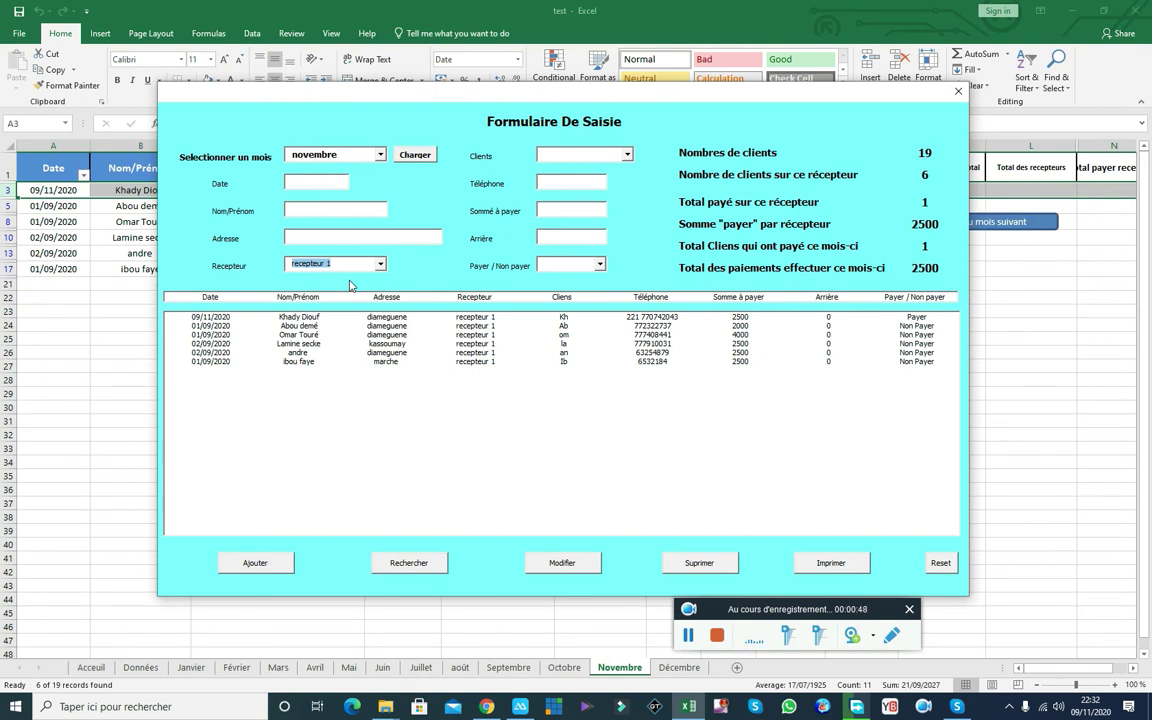
click(913, 318)
click(924, 203)
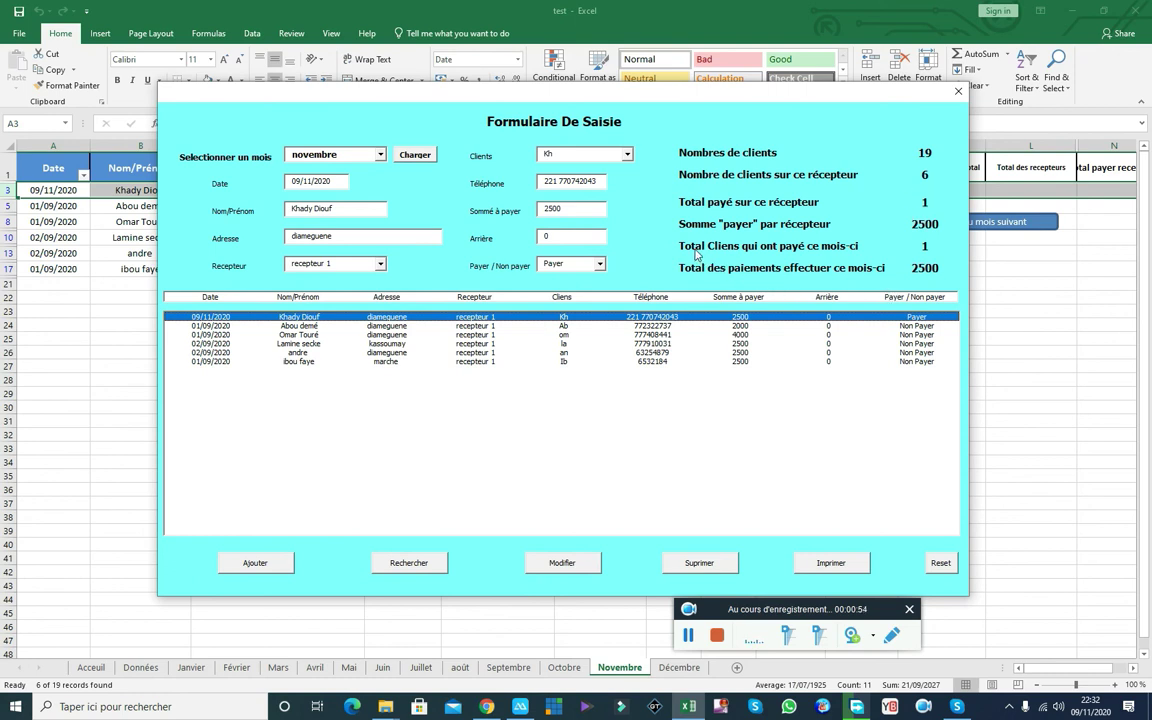
click(833, 225)
click(950, 564)
click(380, 266)
click(318, 288)
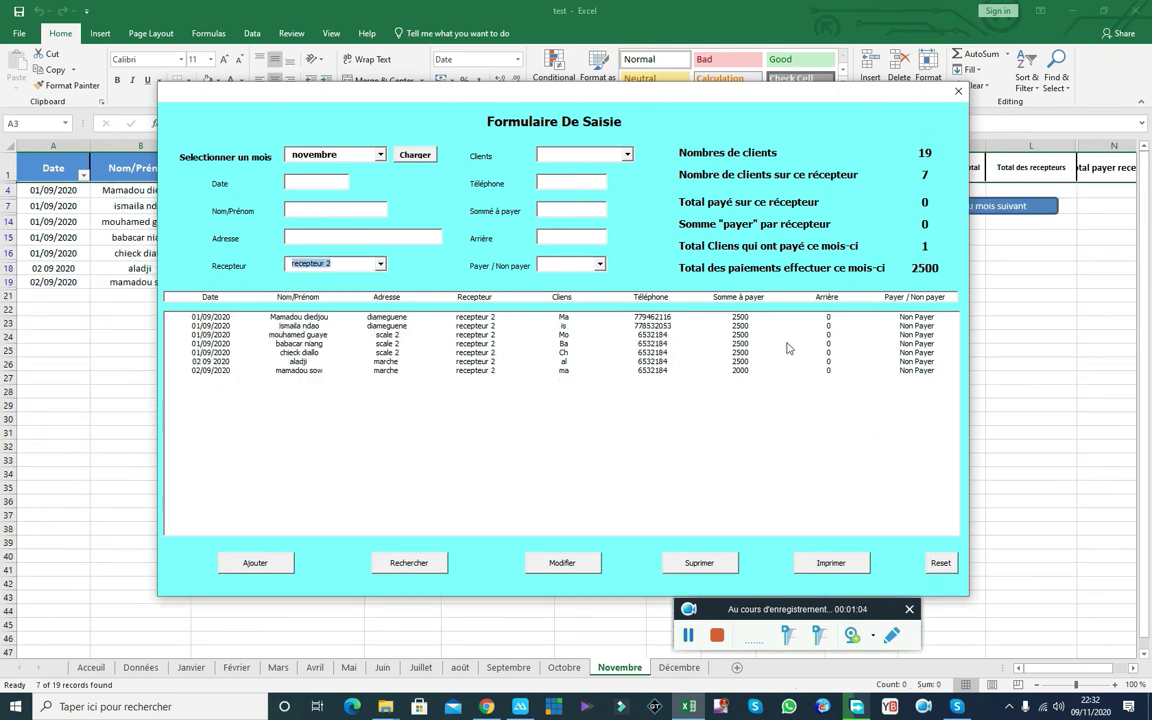
Step: Update the first recepteur 2 client's record to Payer with date 08/11/2020 and confirm the modification
click(447, 318)
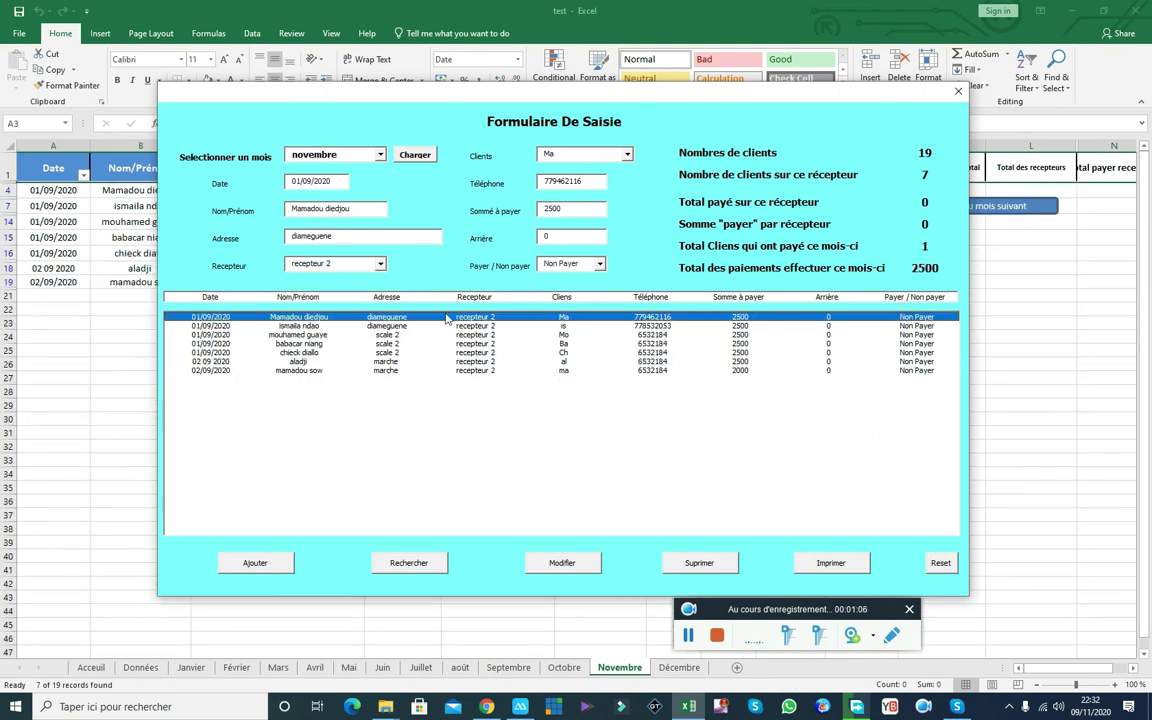
click(277, 180)
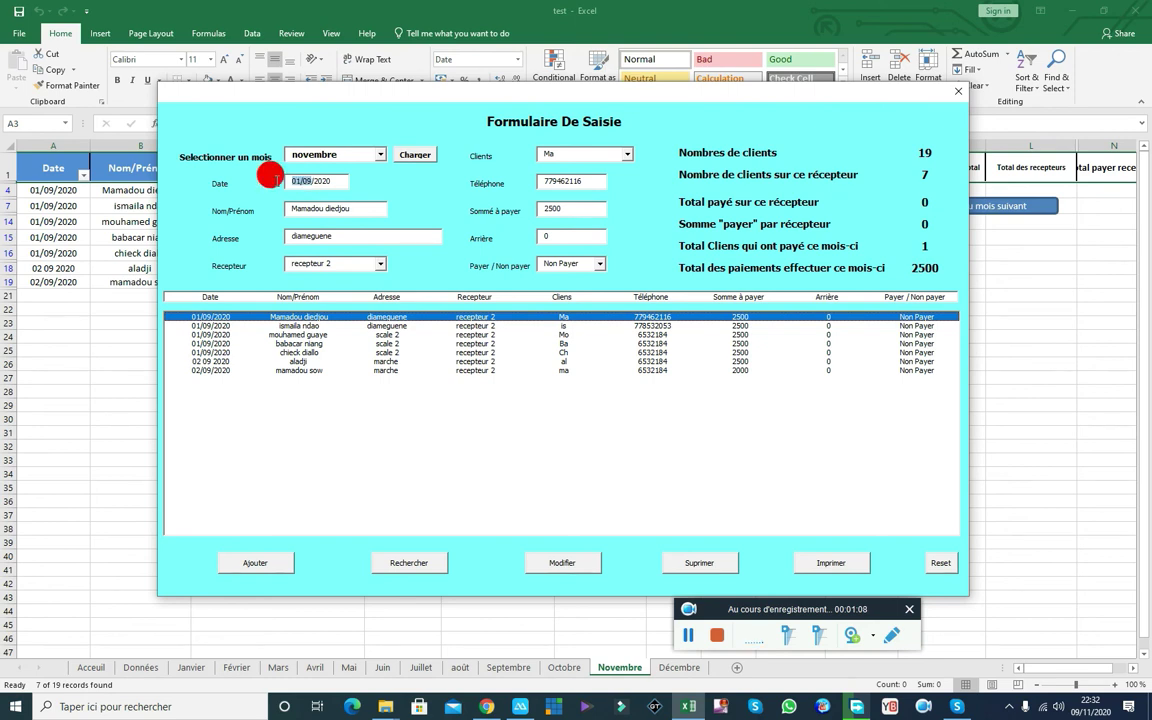
text(0)
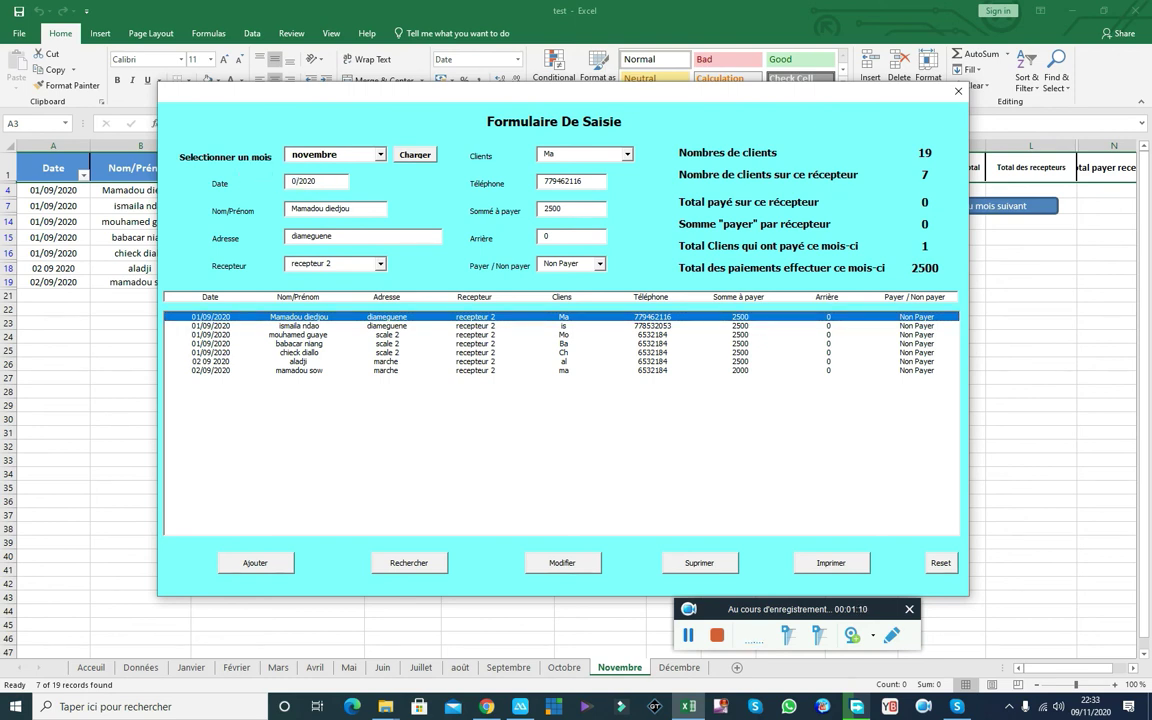
text(8/11)
click(592, 263)
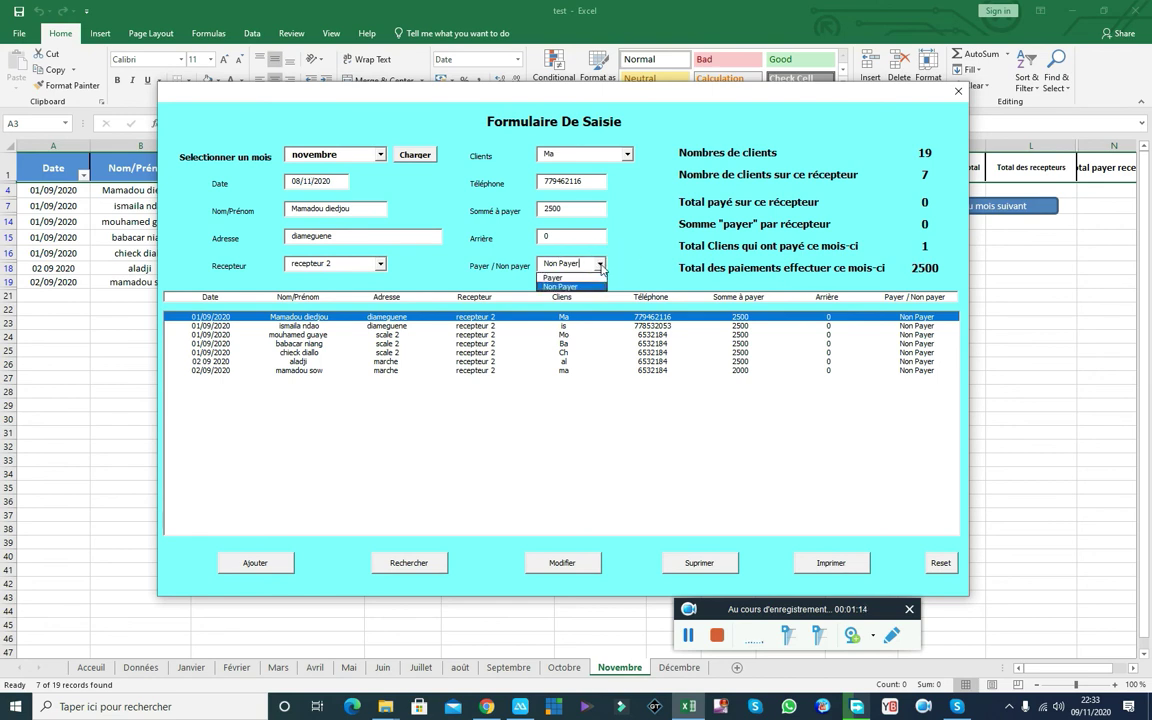
click(584, 279)
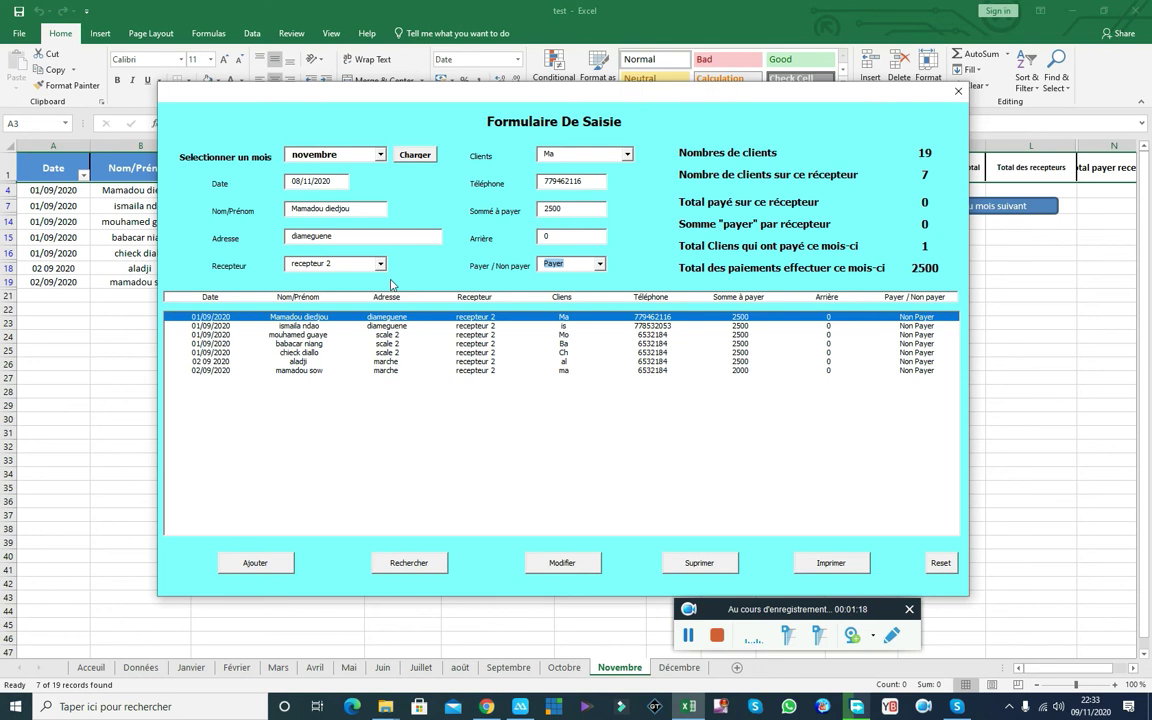
click(586, 566)
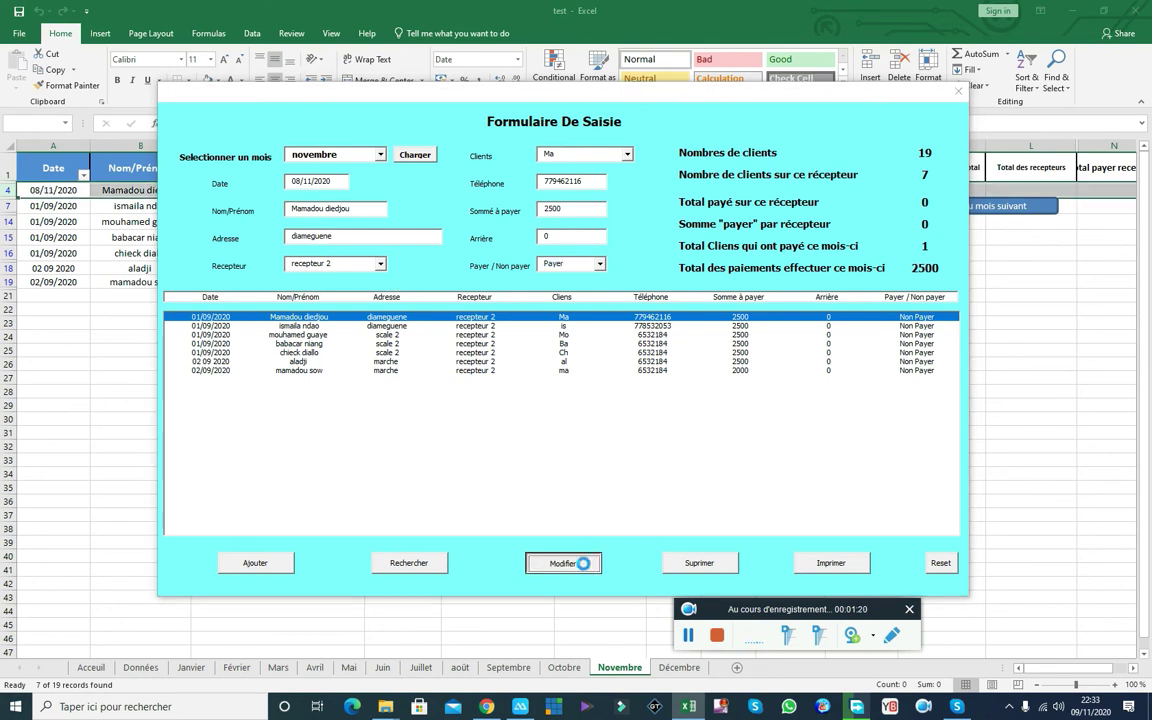
click(598, 395)
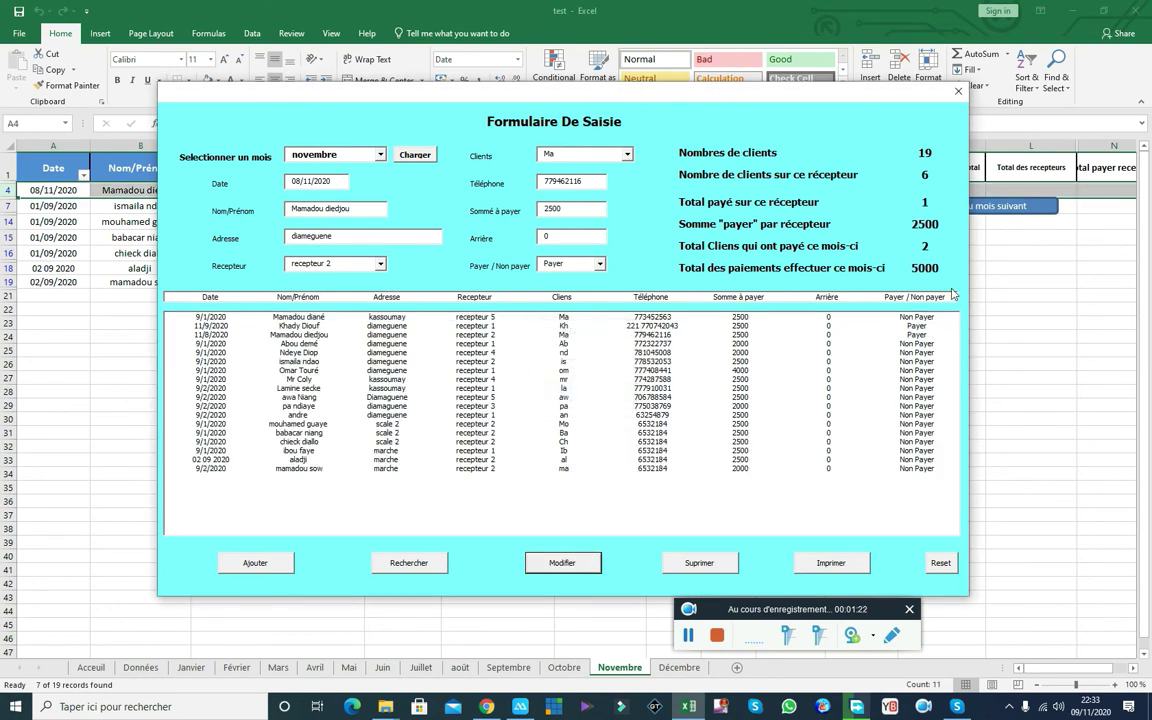